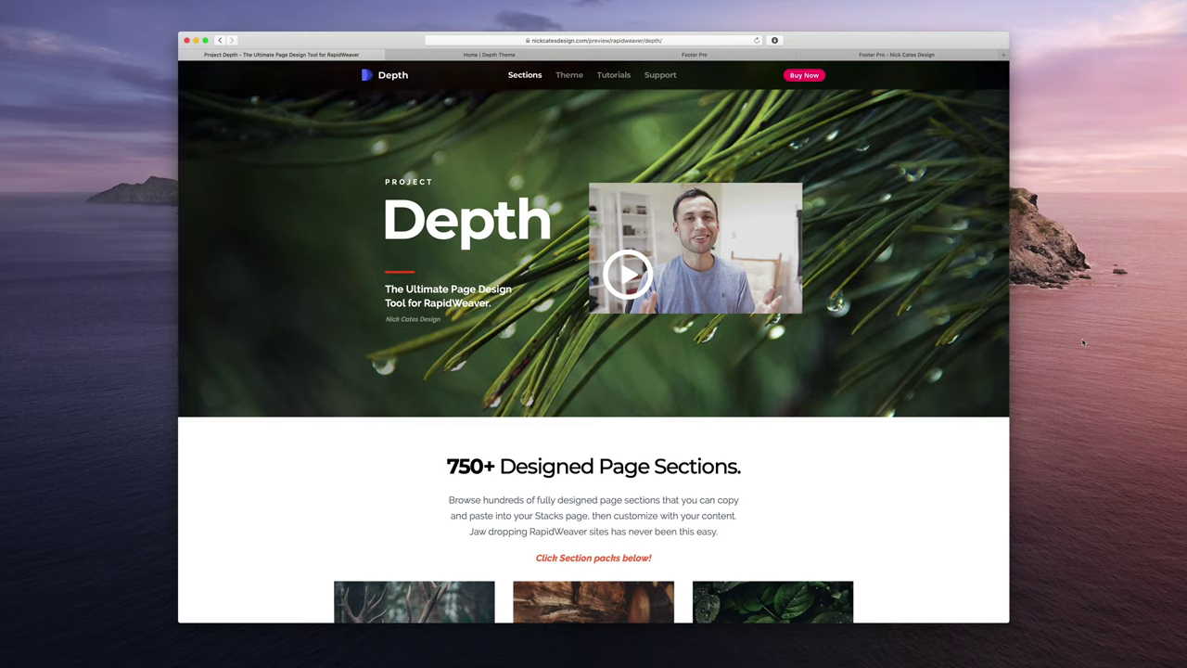
# Step: Show the Depth Theme home page in Safari and browse its Blog, Photos, Store and Cartloom sections
pyautogui.click(478, 56)
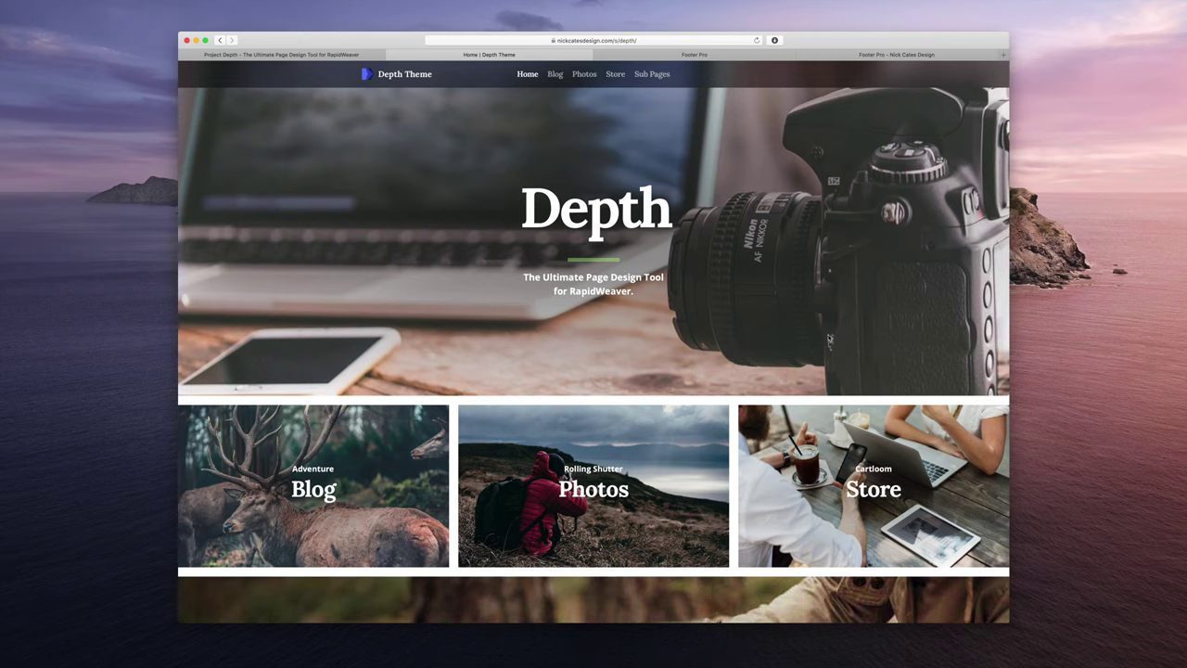
pyautogui.scroll(-15, 820, 337)
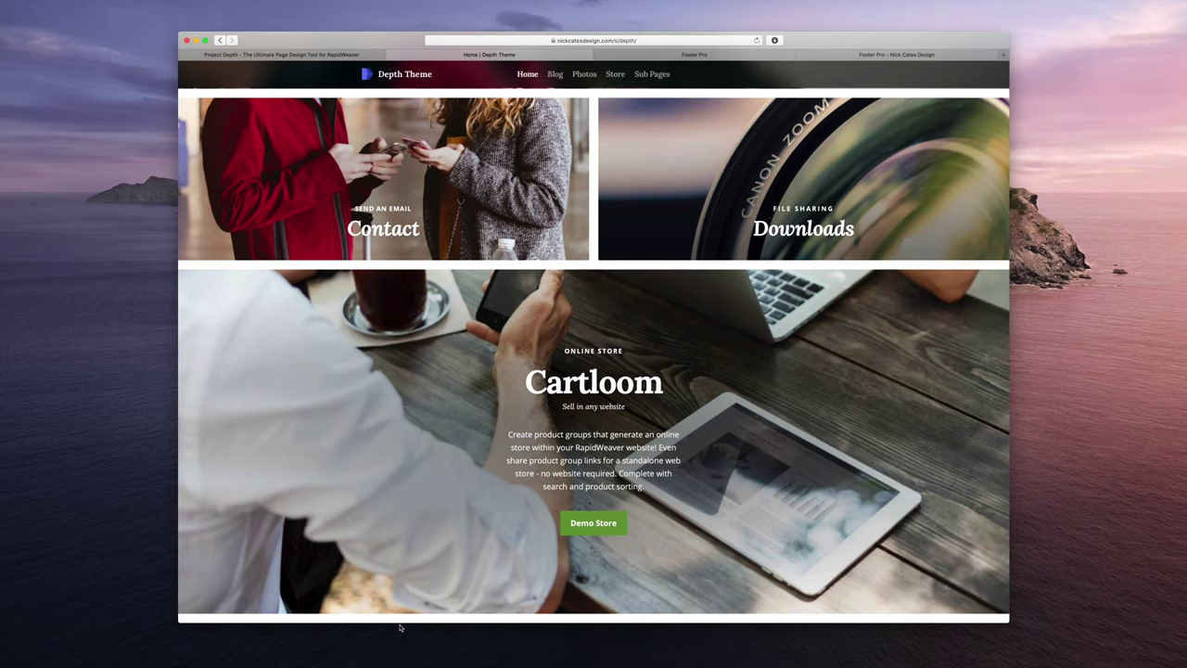
pyautogui.scroll(10, 571, 499)
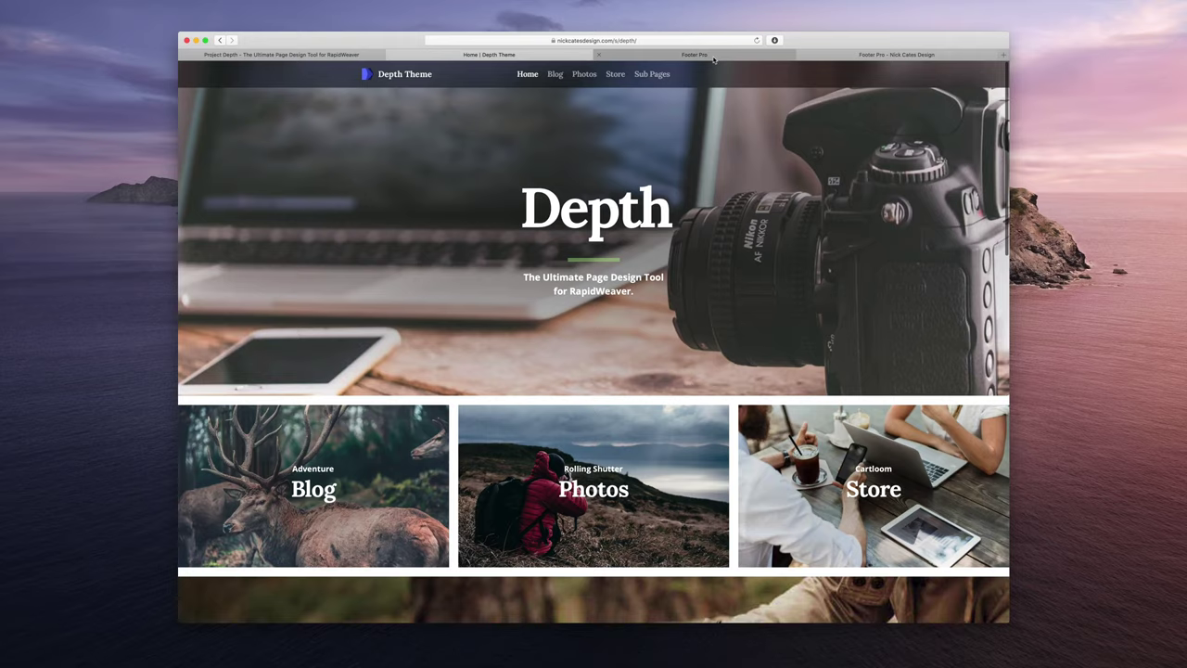
# Step: Reload Footer Pro to clear the canvas
pyautogui.click(714, 55)
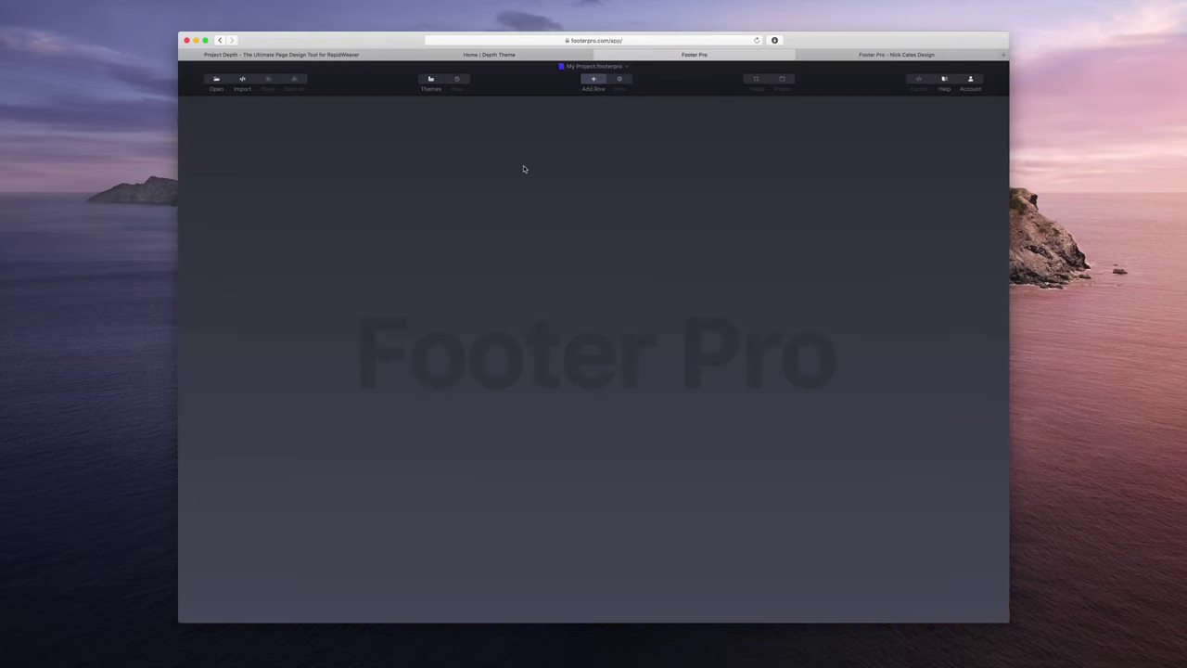
pyautogui.click(593, 82)
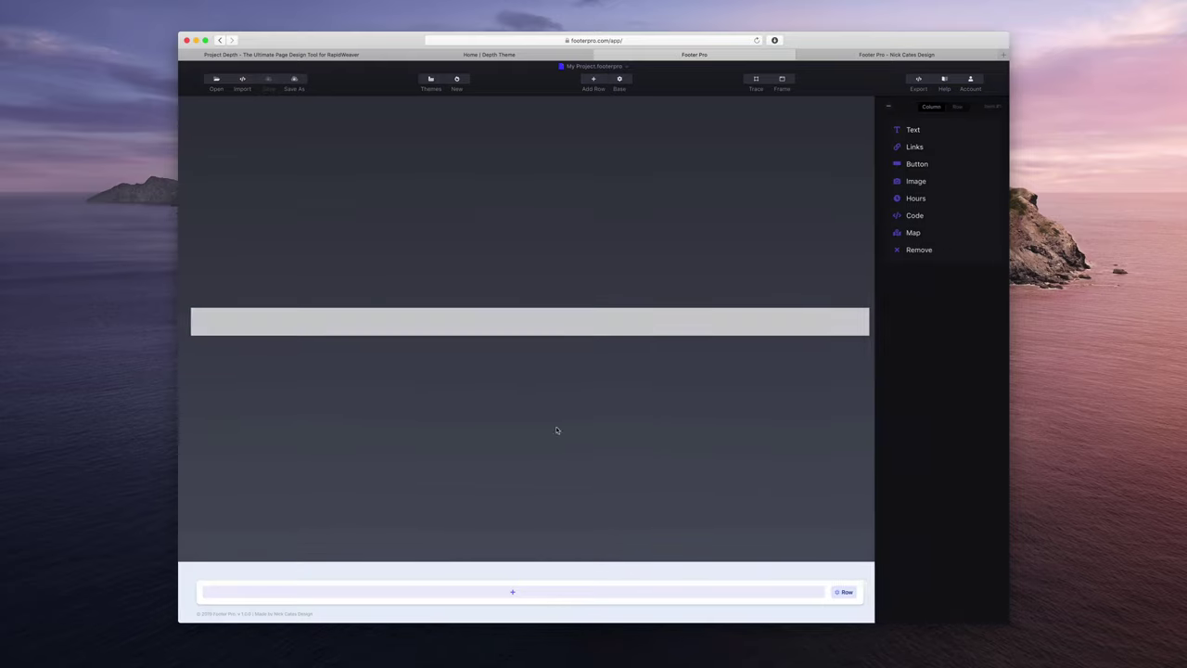
pyautogui.press('super+r')
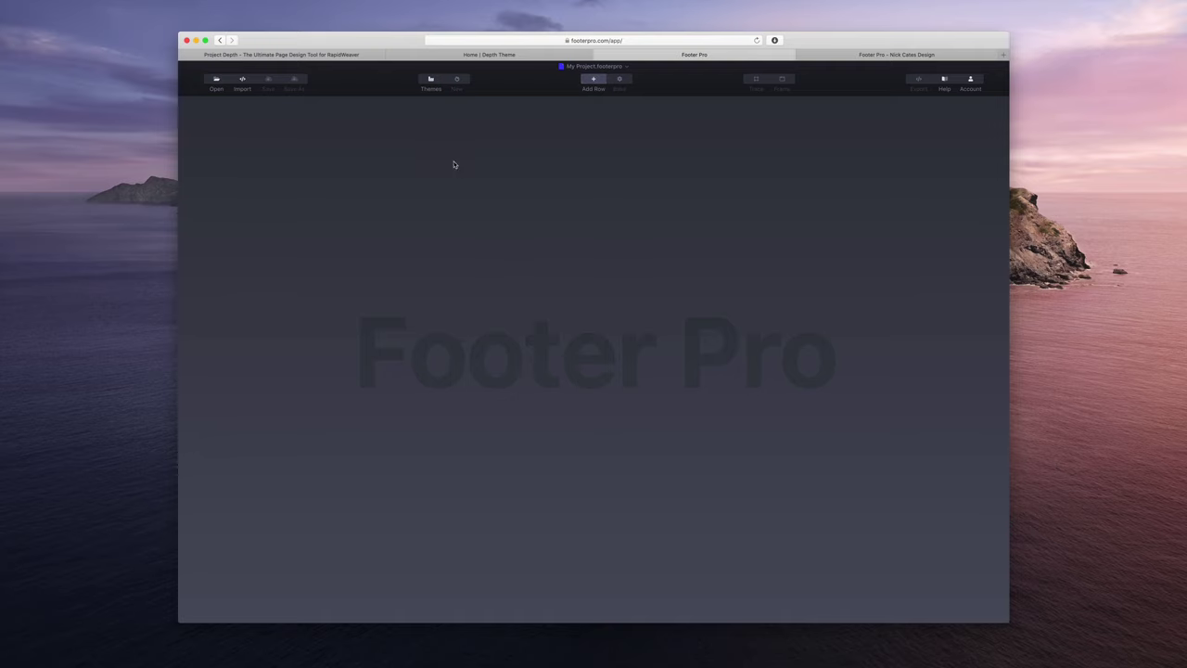
# Step: Load the BrandBeat theme from the Premium themes gallery
pyautogui.click(431, 82)
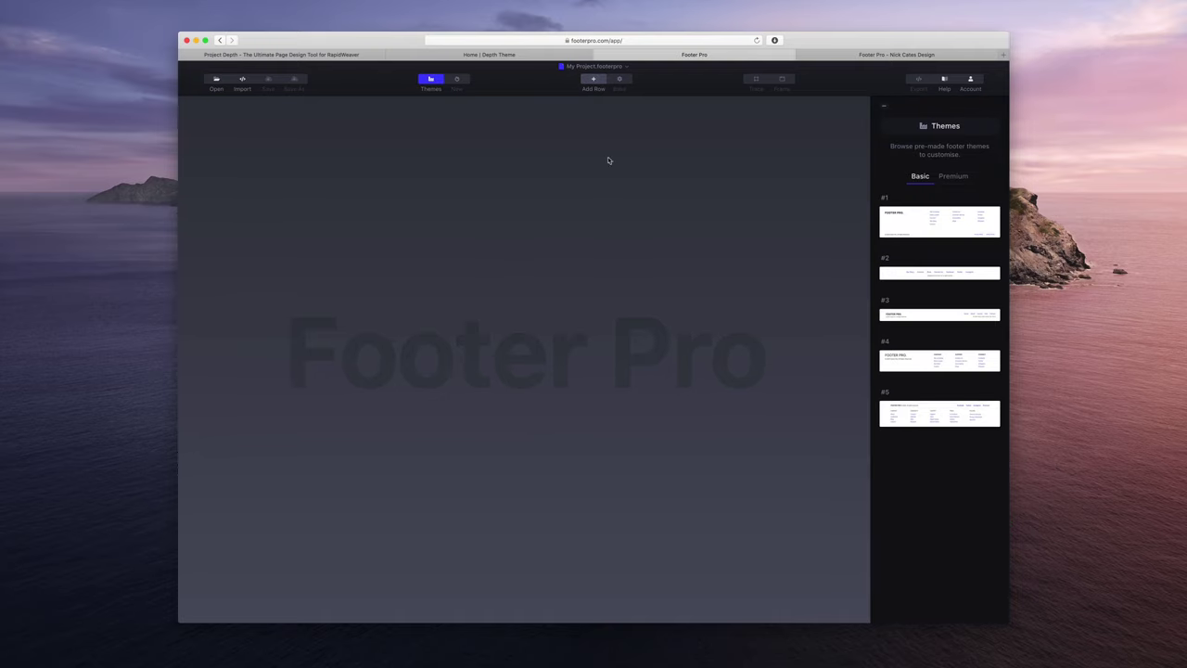
pyautogui.click(953, 176)
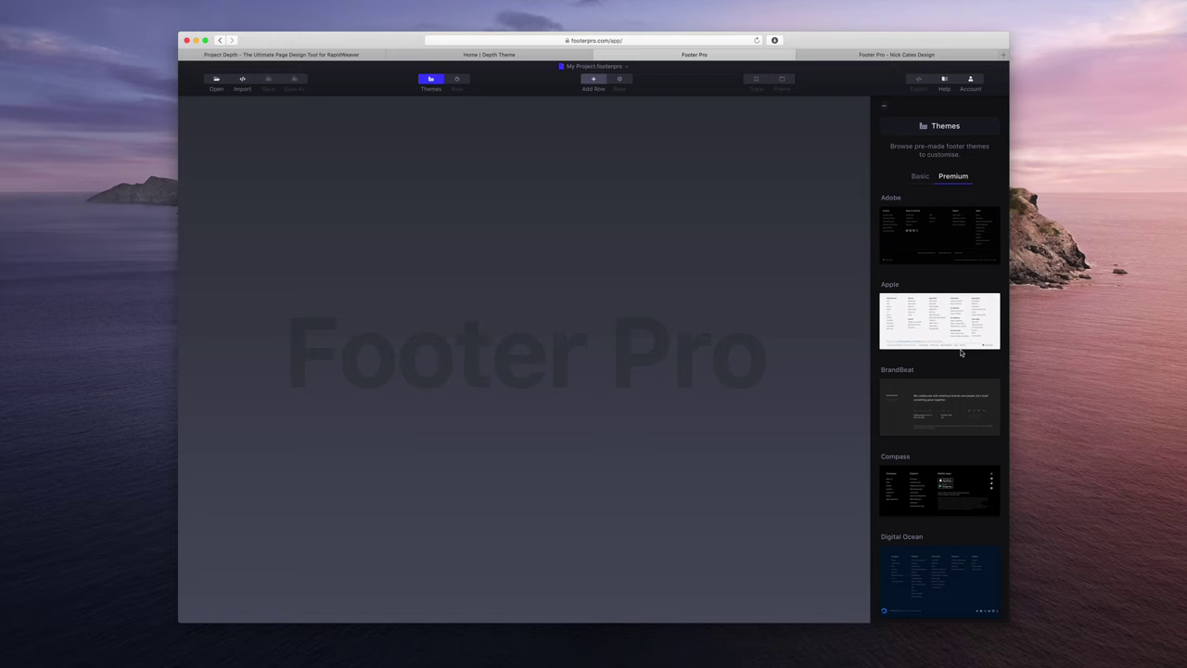
pyautogui.scroll(-5, 960, 350)
pyautogui.scroll(-10, 935, 454)
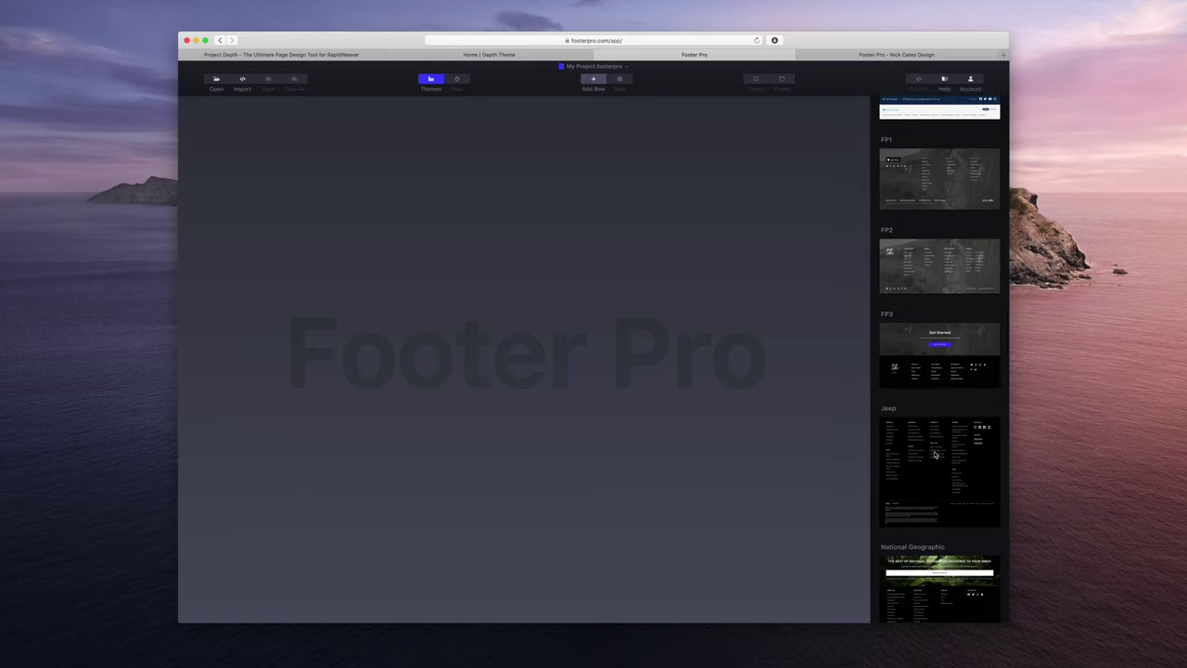
pyautogui.scroll(10, 935, 454)
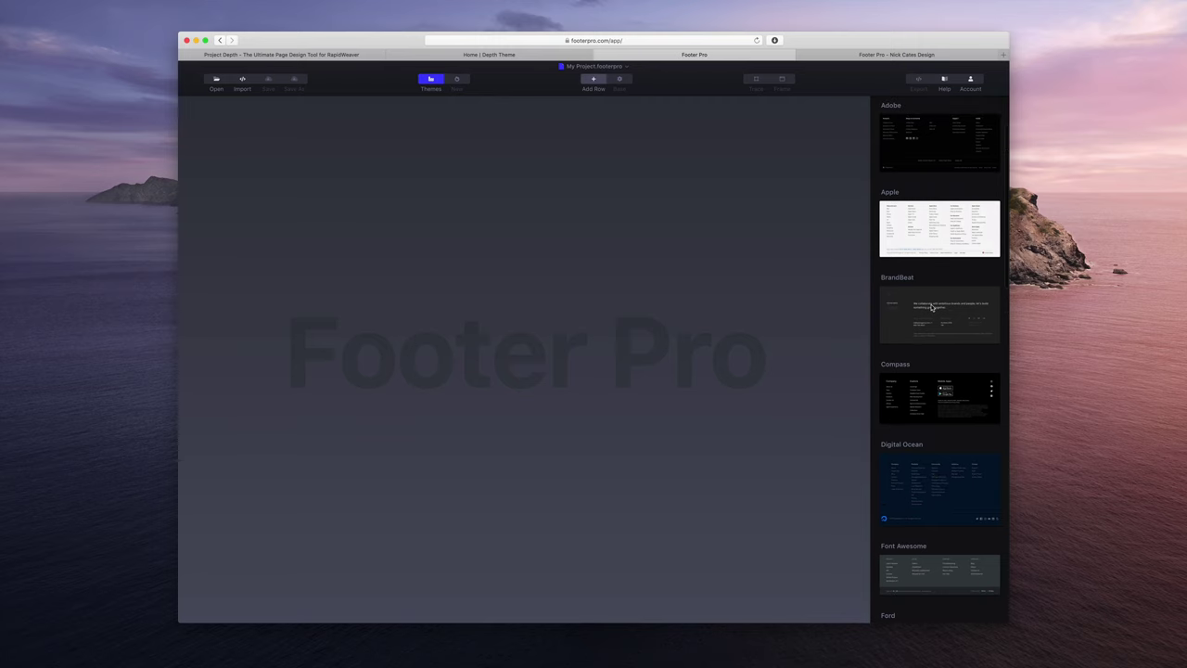
pyautogui.click(931, 307)
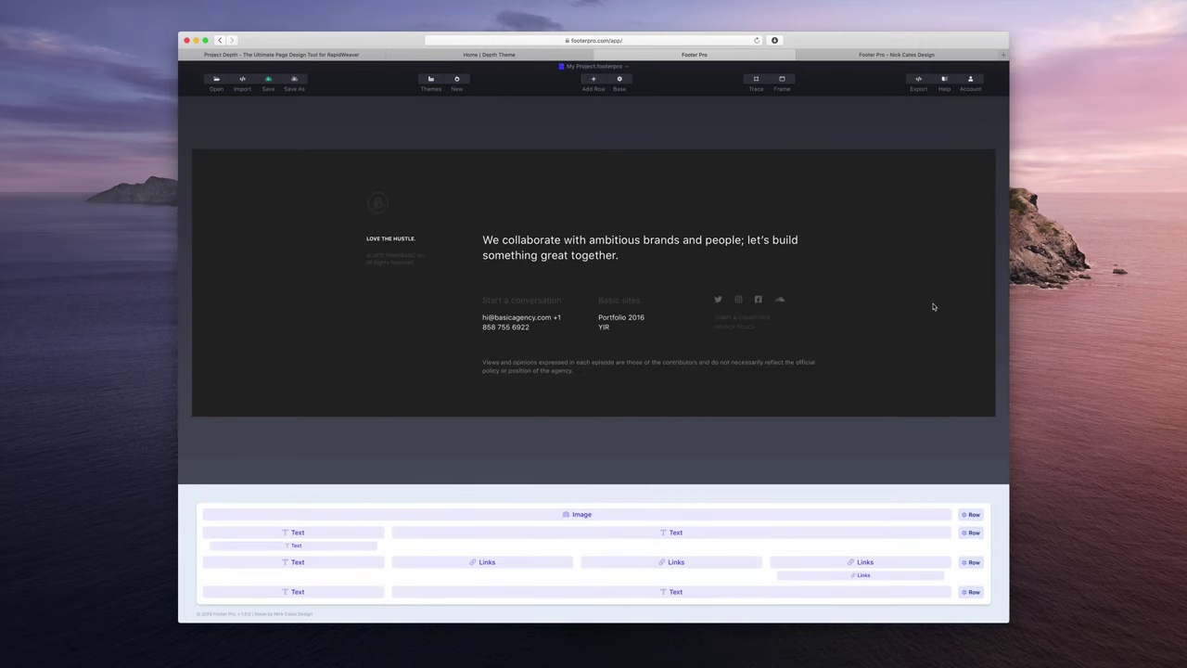
pyautogui.click(500, 54)
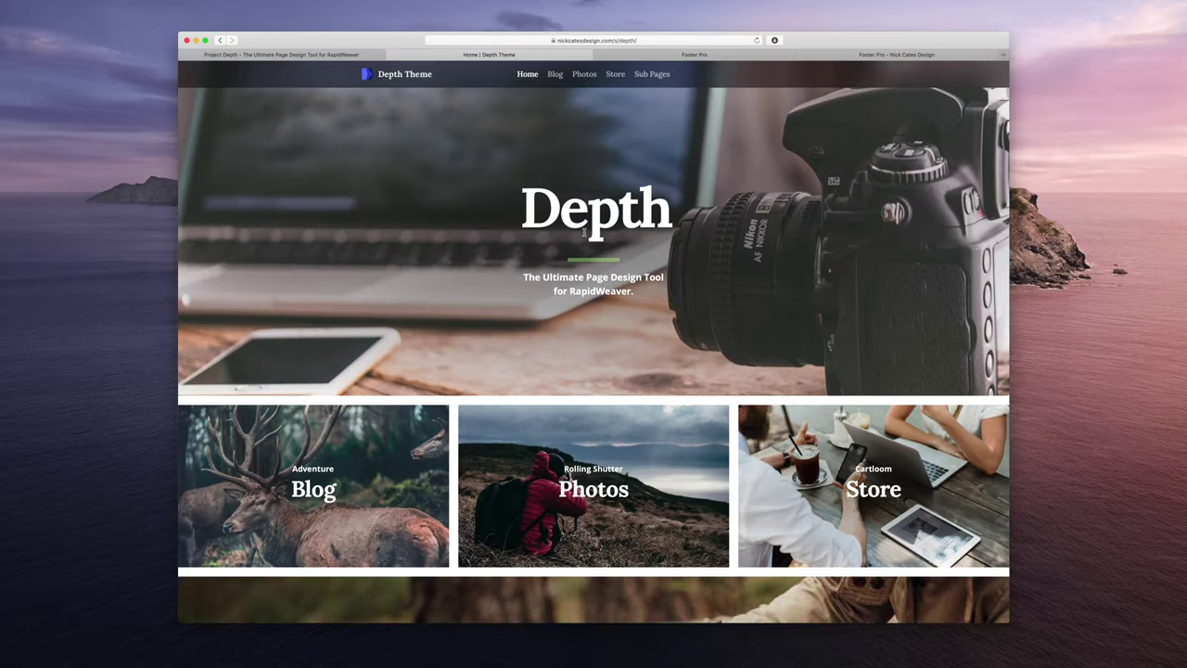
pyautogui.scroll(-10, 584, 232)
pyautogui.scroll(10, 584, 232)
pyautogui.scroll(-10, 584, 232)
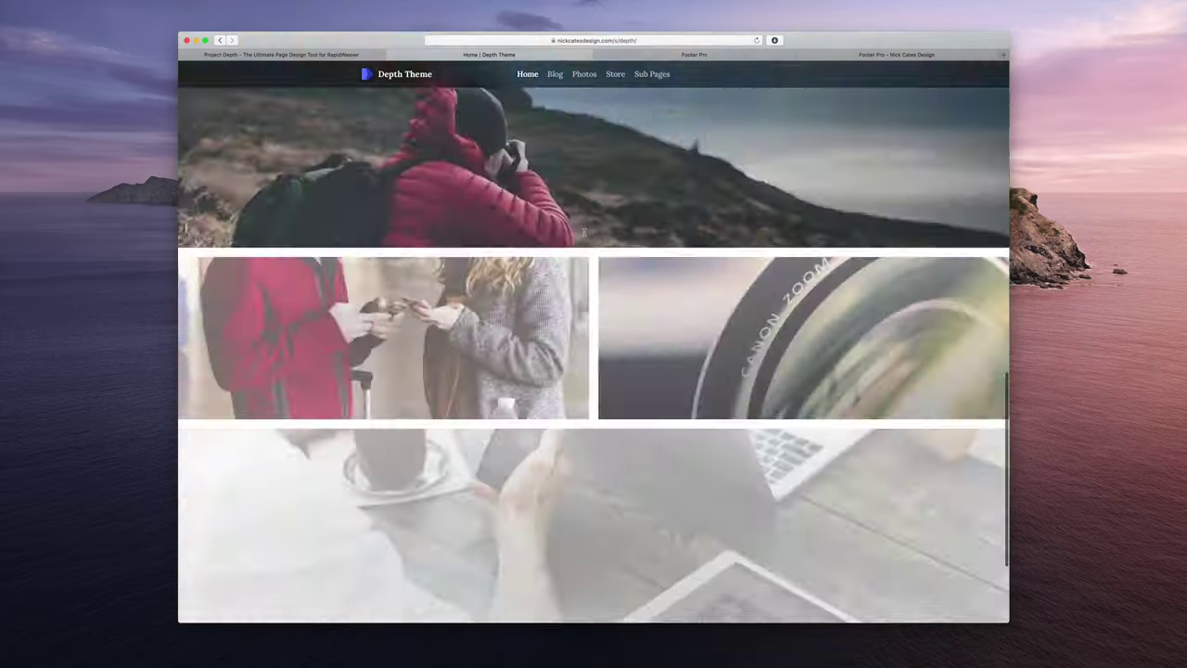
pyautogui.scroll(10, 584, 232)
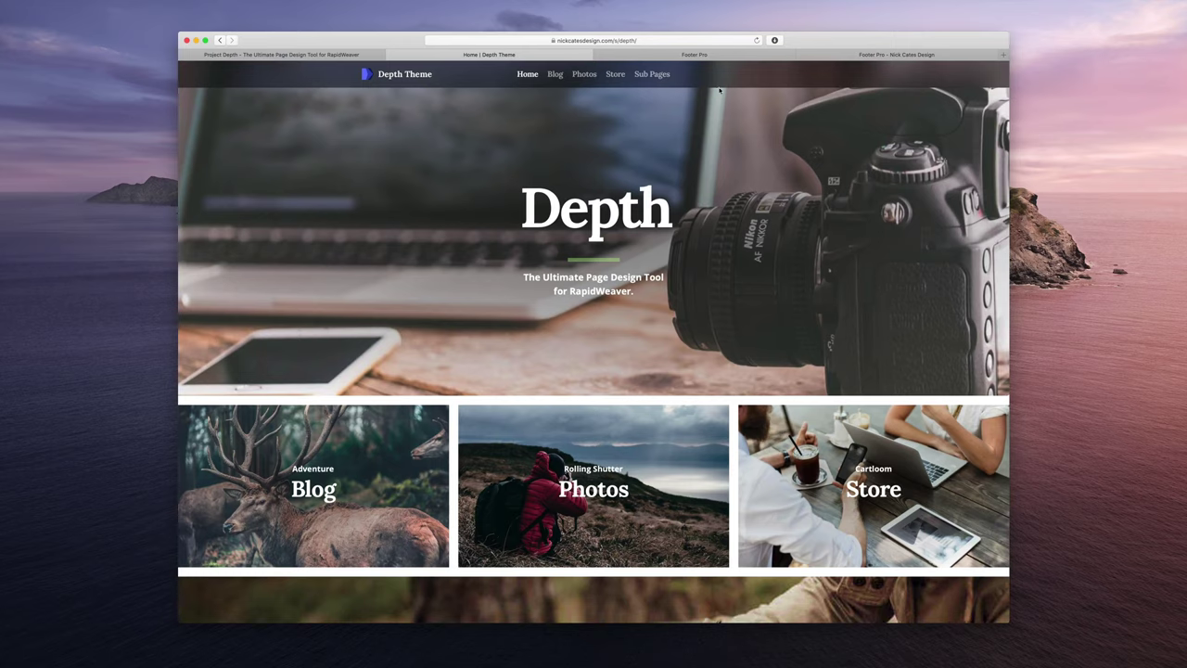
pyautogui.click(713, 56)
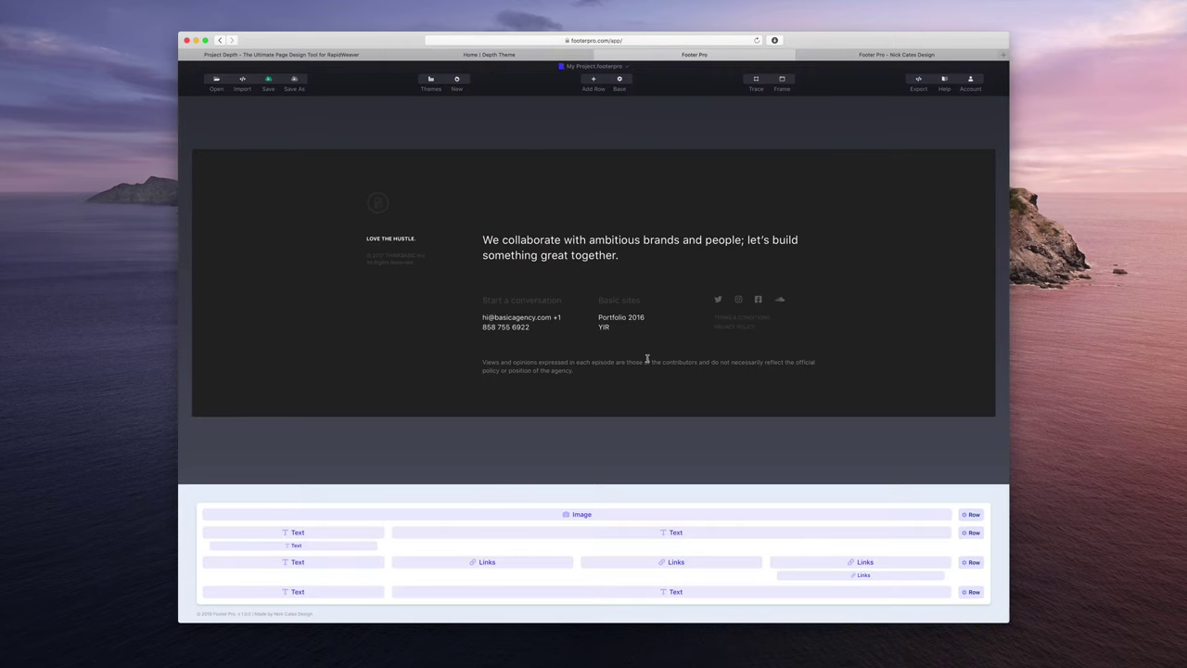
# Step: Turn on the Frame preview and copy the Depth site's address from Safari
pyautogui.click(787, 81)
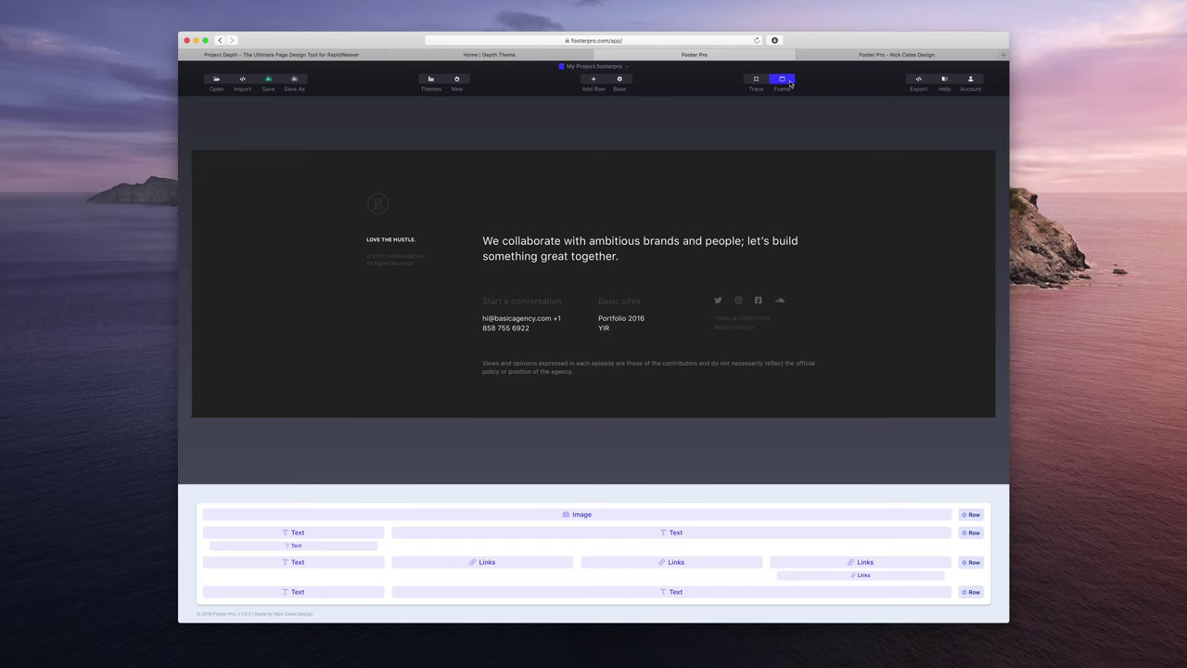
pyautogui.click(512, 56)
pyautogui.click(607, 41)
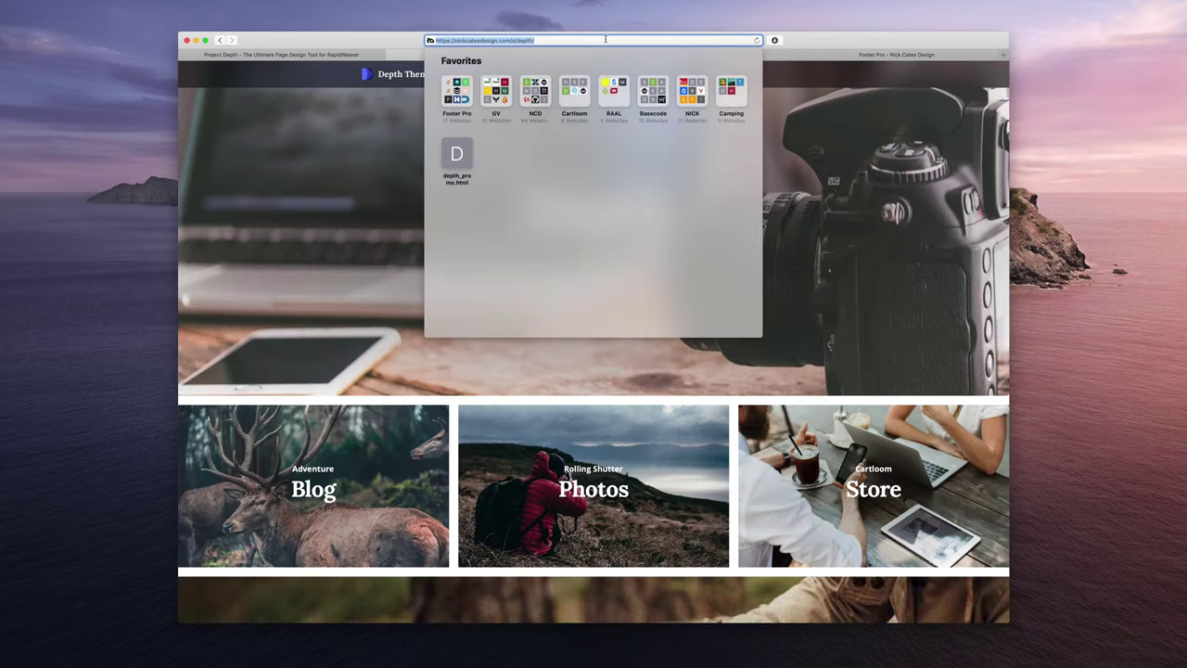
pyautogui.press('Escape')
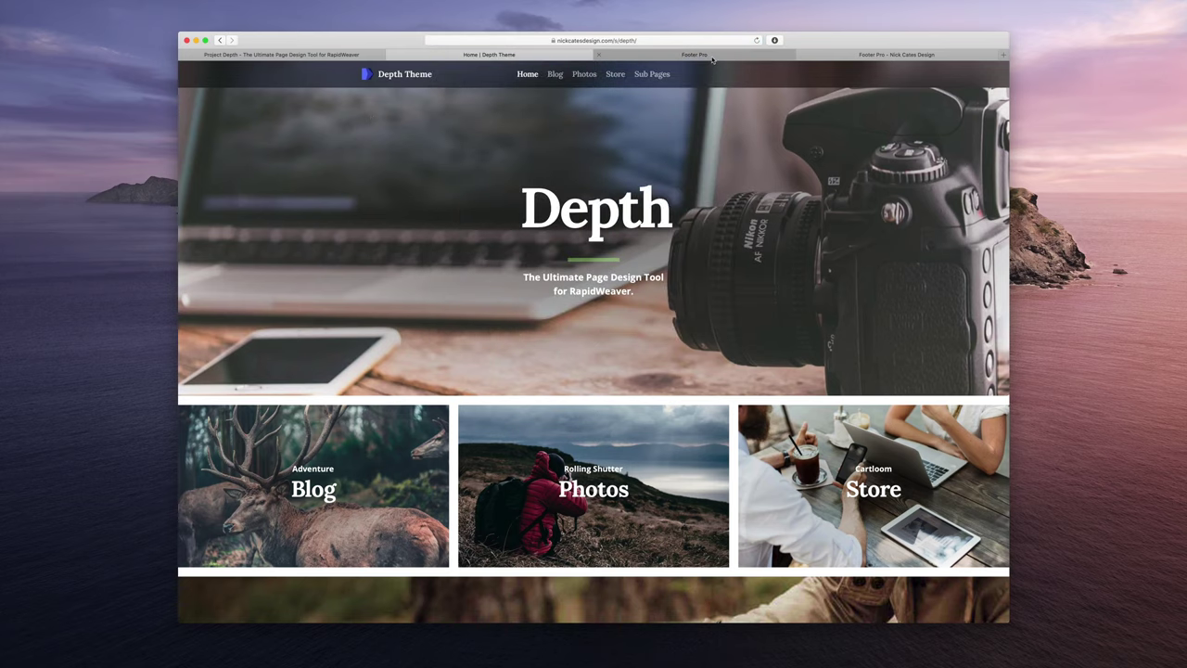
# Step: Replace the frame's placeholder URL with the Depth site address and load it above the footer
pyautogui.click(712, 59)
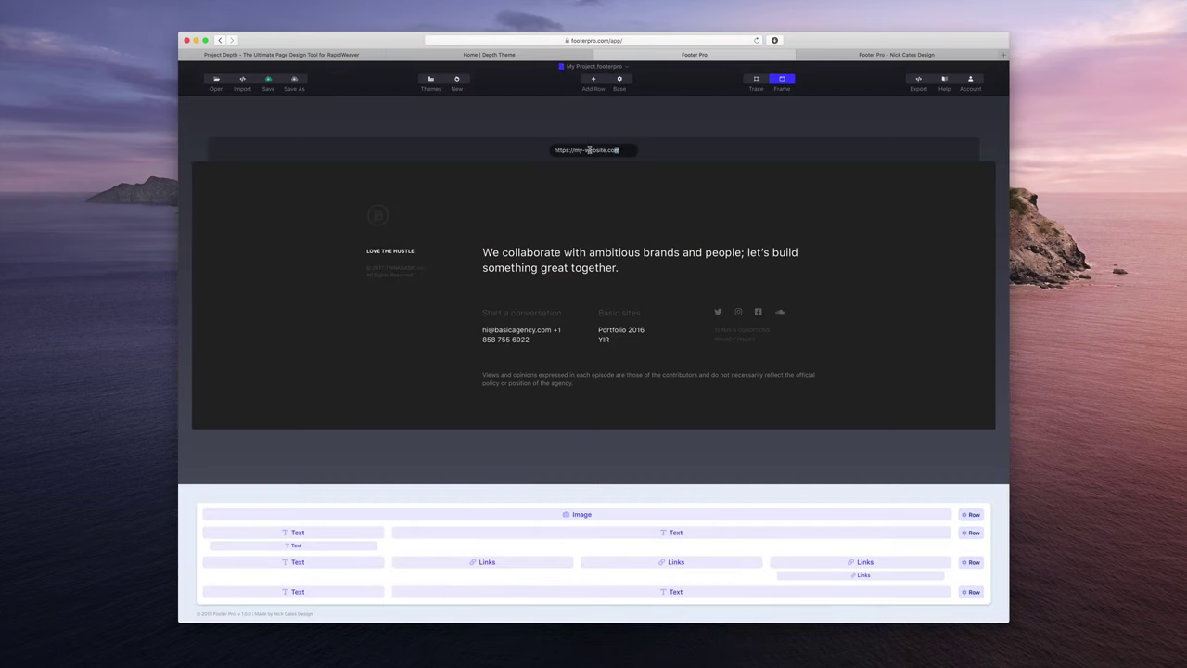
pyautogui.moveTo(618, 151); pyautogui.dragTo(540, 149)
pyautogui.press('super+v')
pyautogui.press('Return')
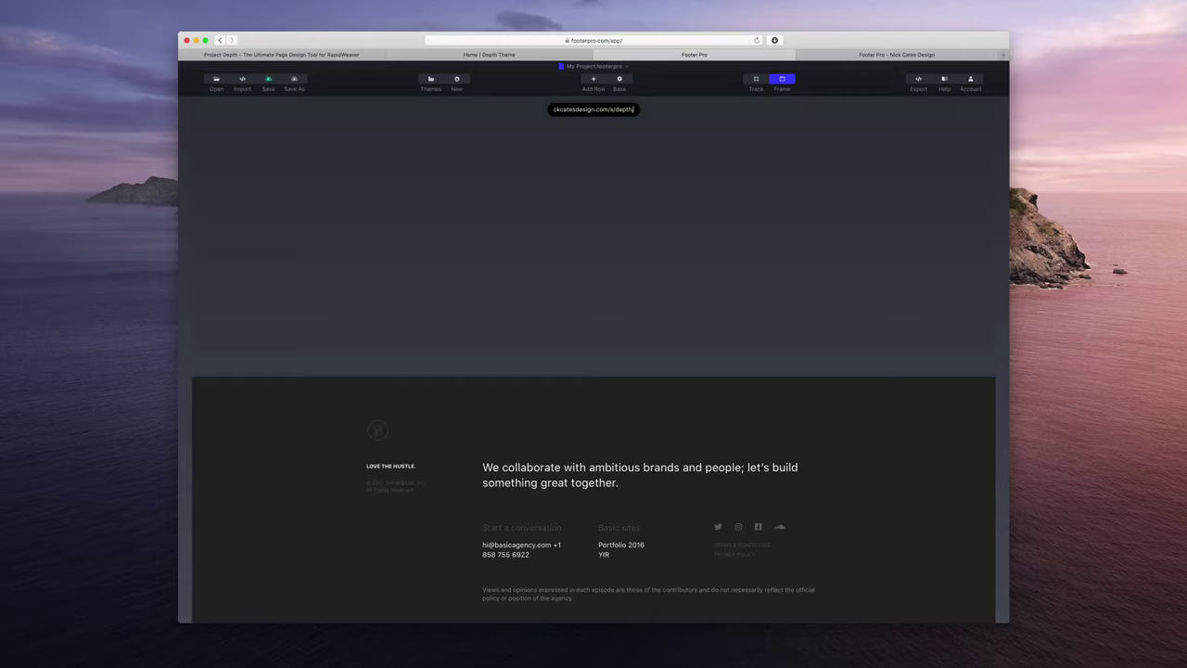
pyautogui.scroll(-5, 681, 262)
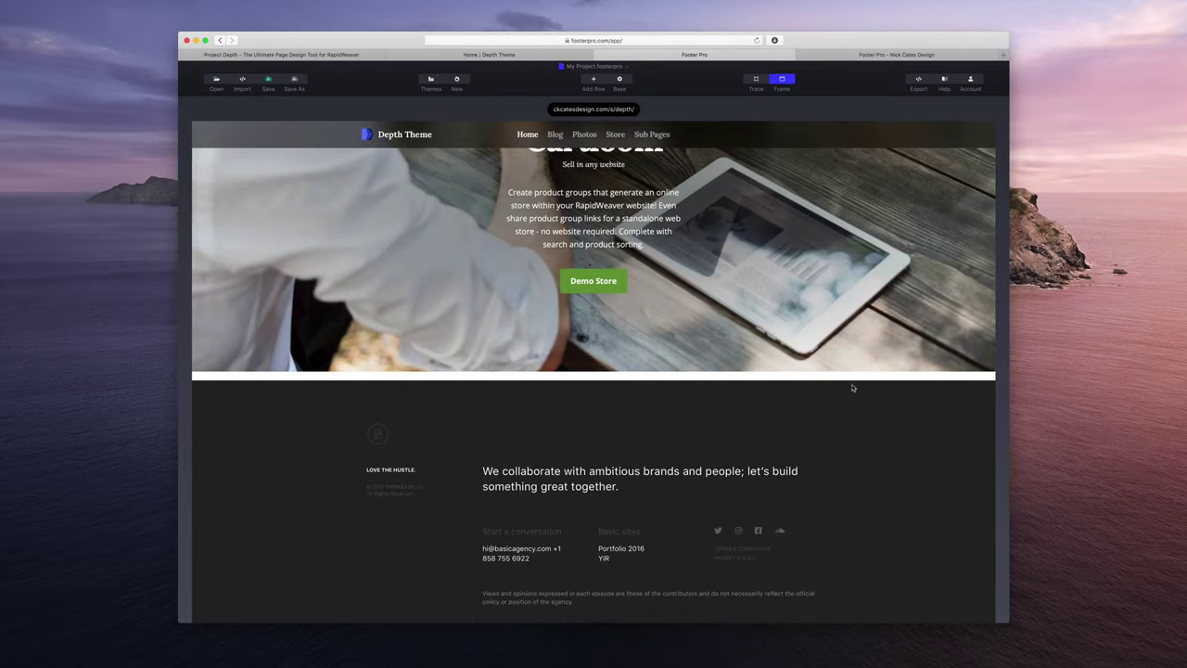
pyautogui.scroll(-4, 872, 399)
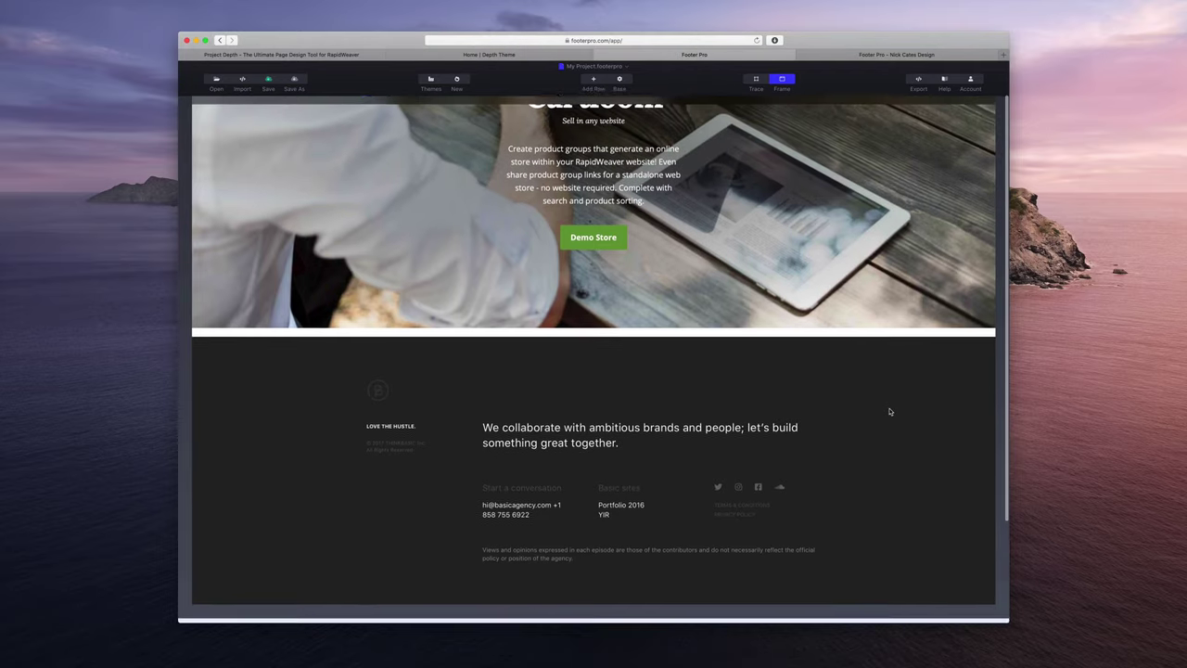
pyautogui.scroll(2, 834, 380)
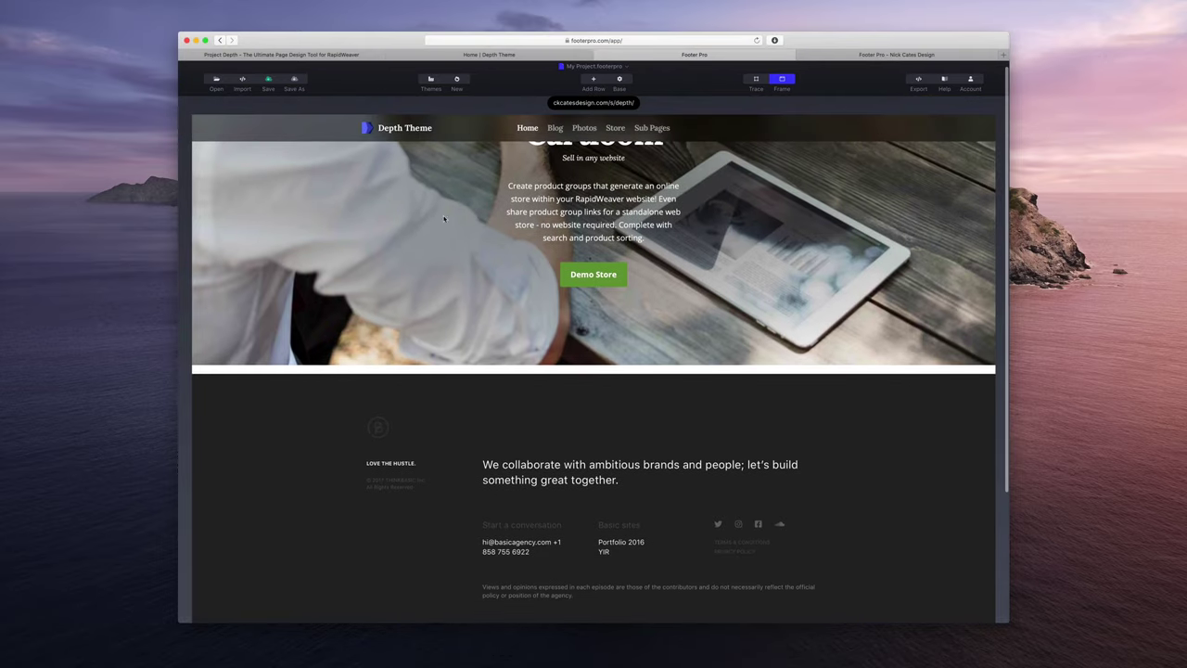
pyautogui.scroll(-5, 876, 530)
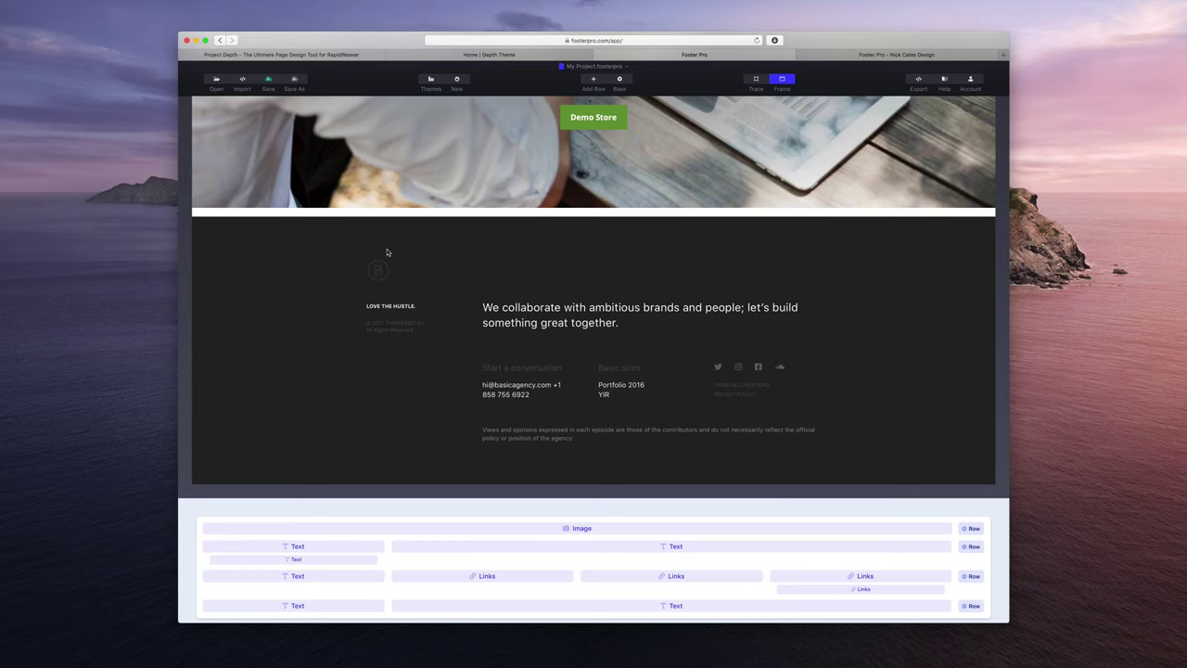
pyautogui.click(971, 607)
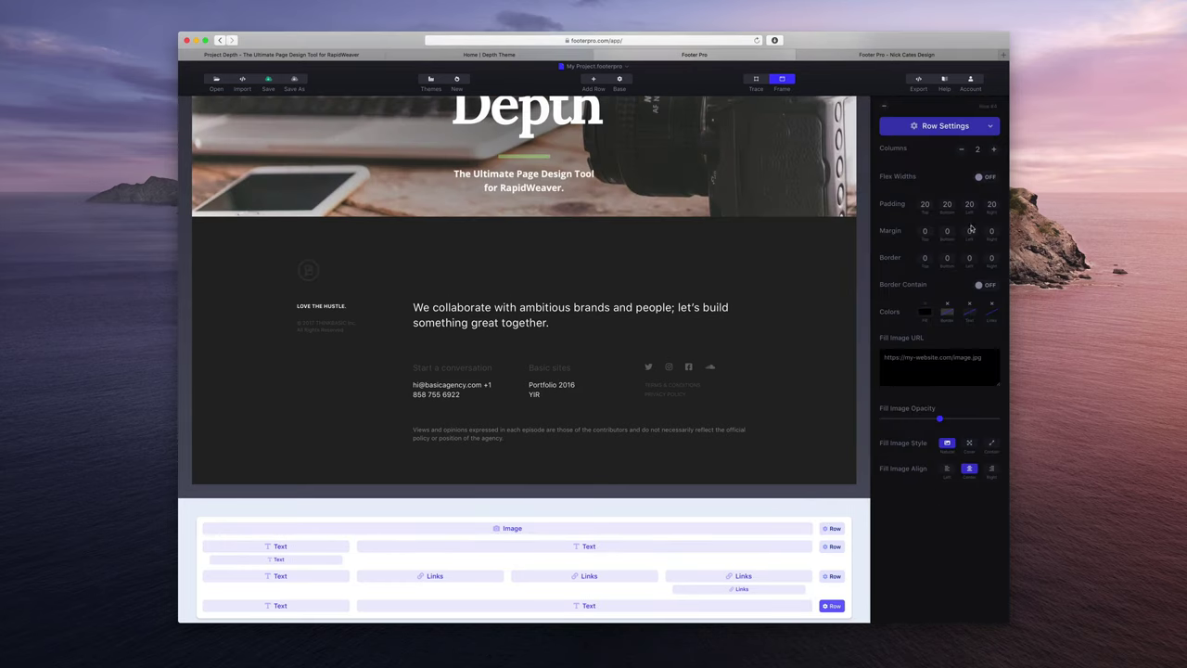
pyautogui.scroll(3, 1002, 135)
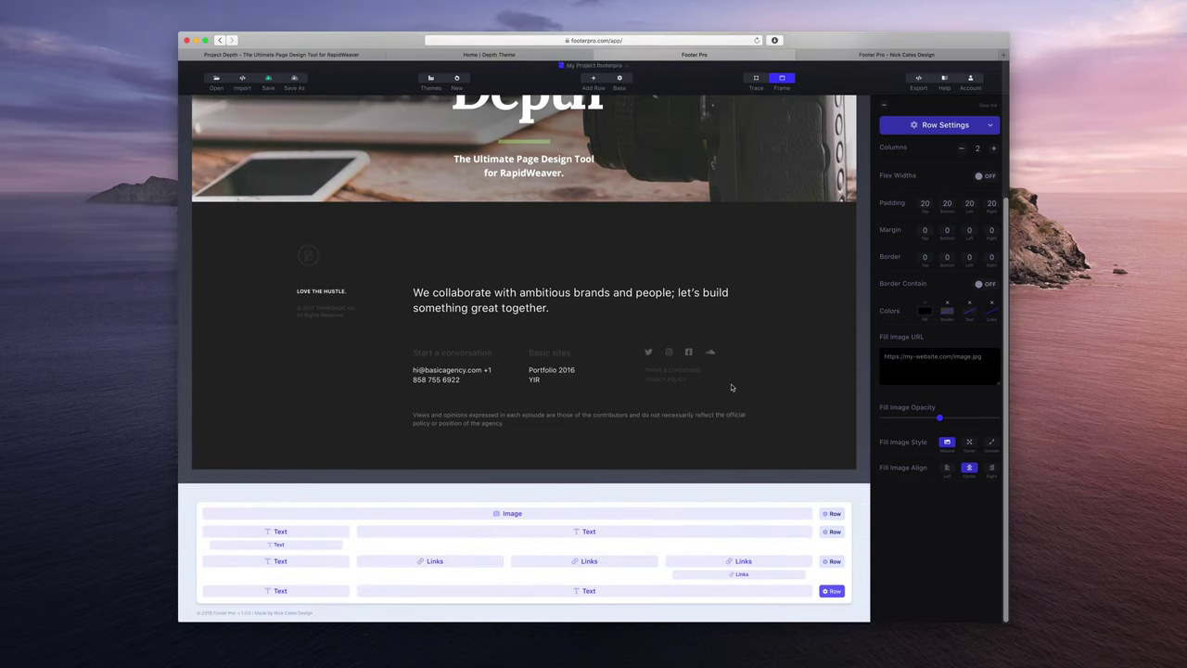
pyautogui.scroll(-5, 689, 202)
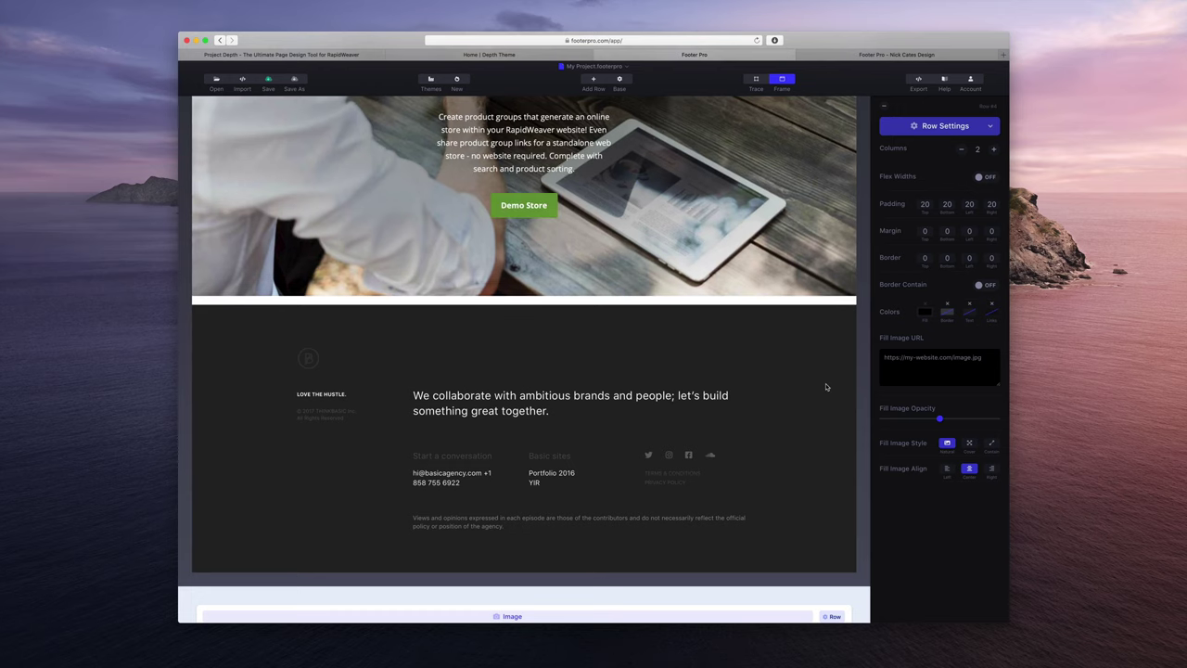
# Step: Collapse Row Settings and bring up the footer's HTML and CSS export code
pyautogui.click(884, 108)
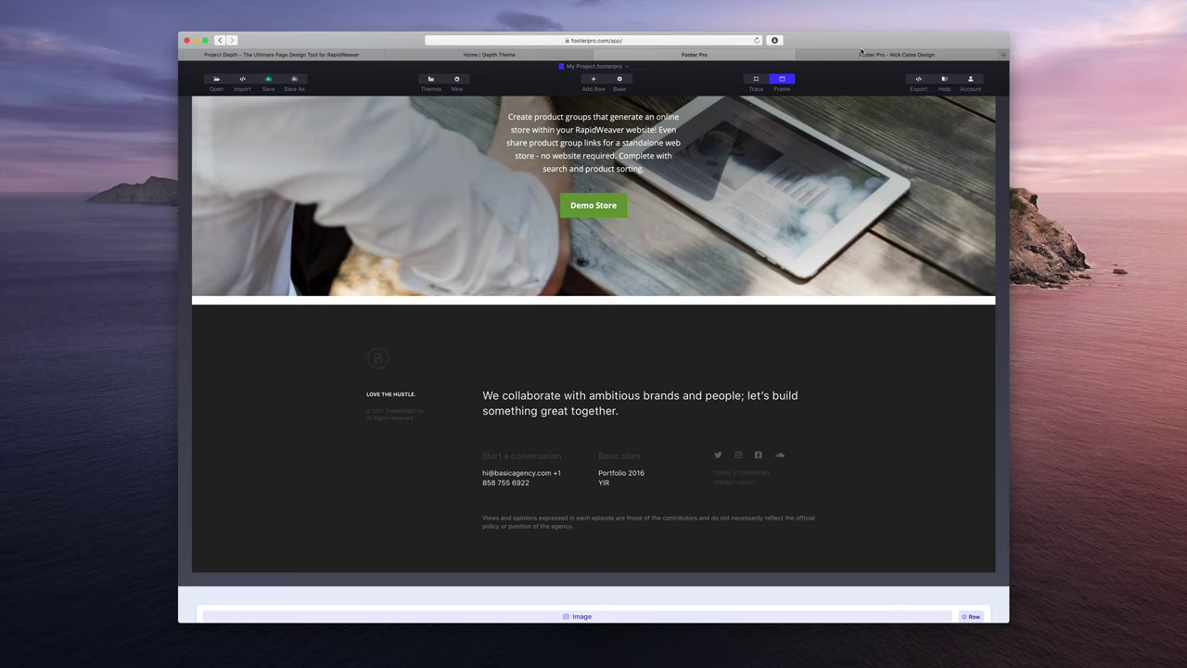
pyautogui.click(918, 81)
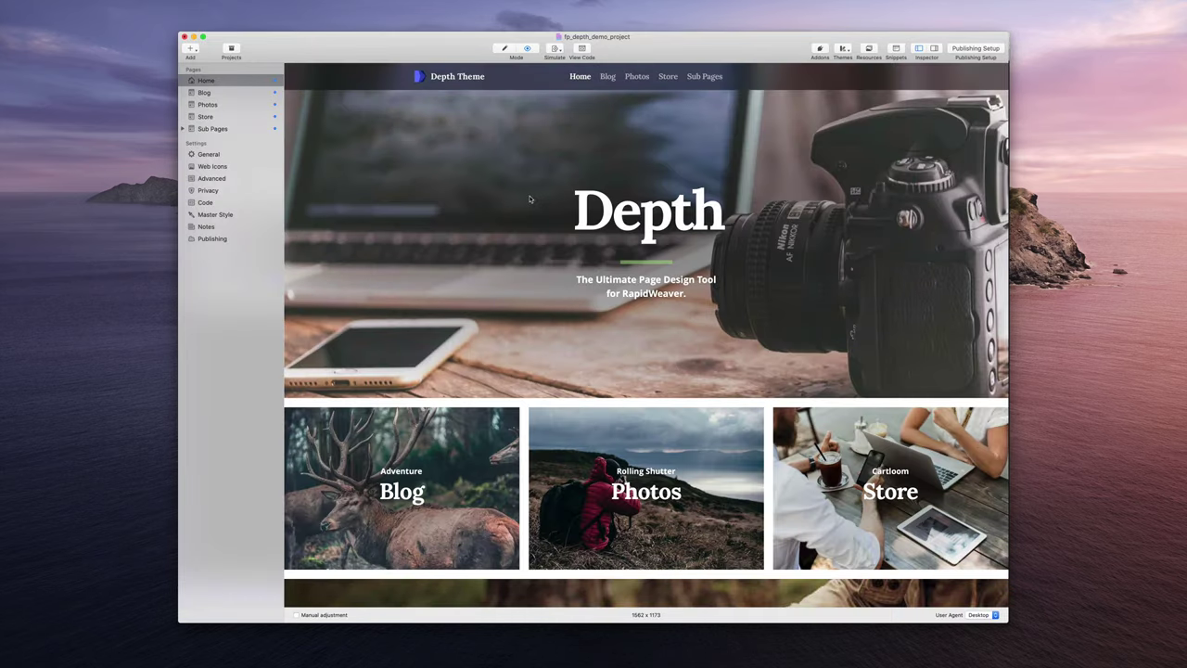
# Step: Open RapidWeaver's Settings > Code and delete all the old footer CSS
pyautogui.scroll(-15, 530, 198)
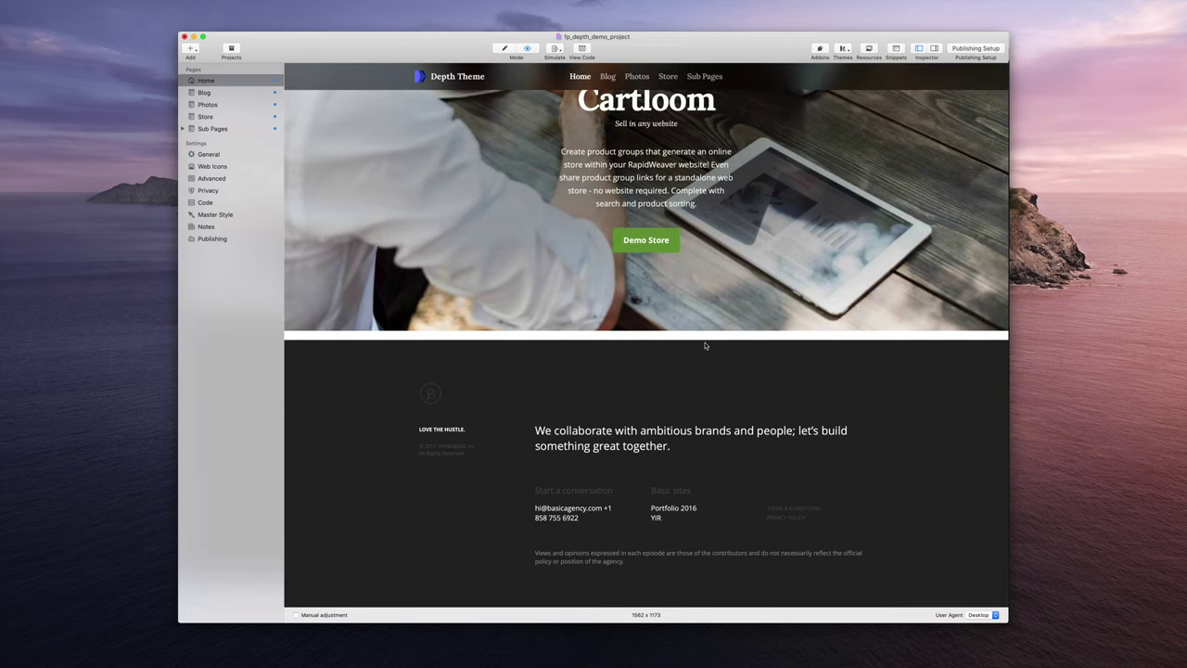
pyautogui.press('super+r')
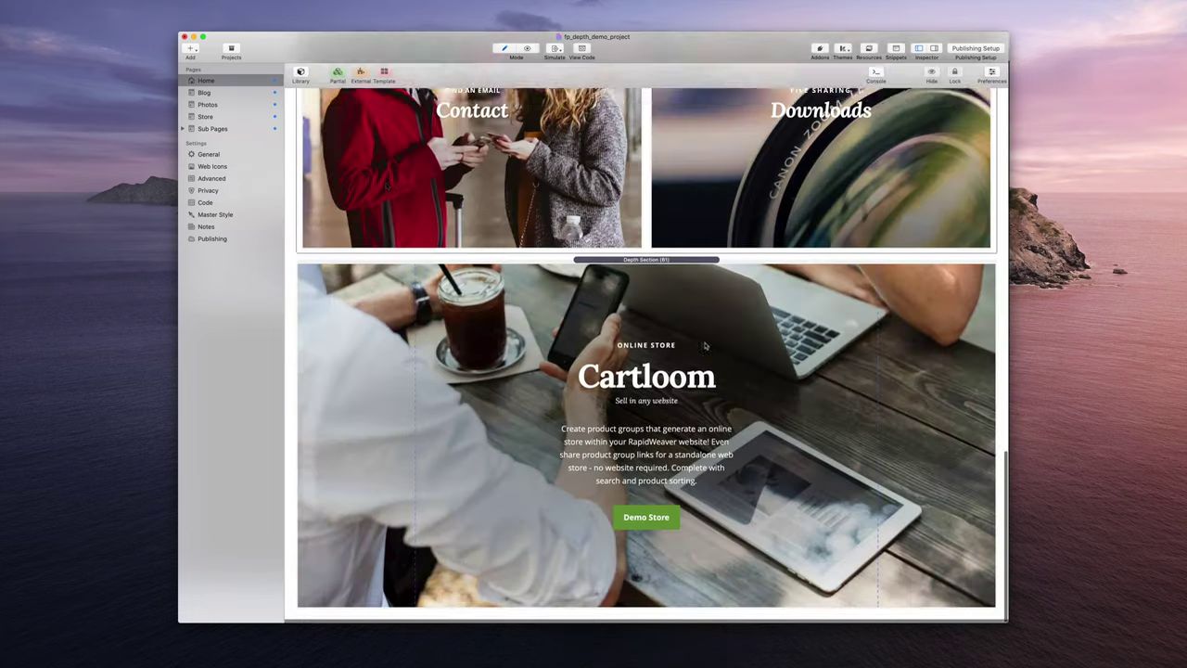
pyautogui.click(223, 154)
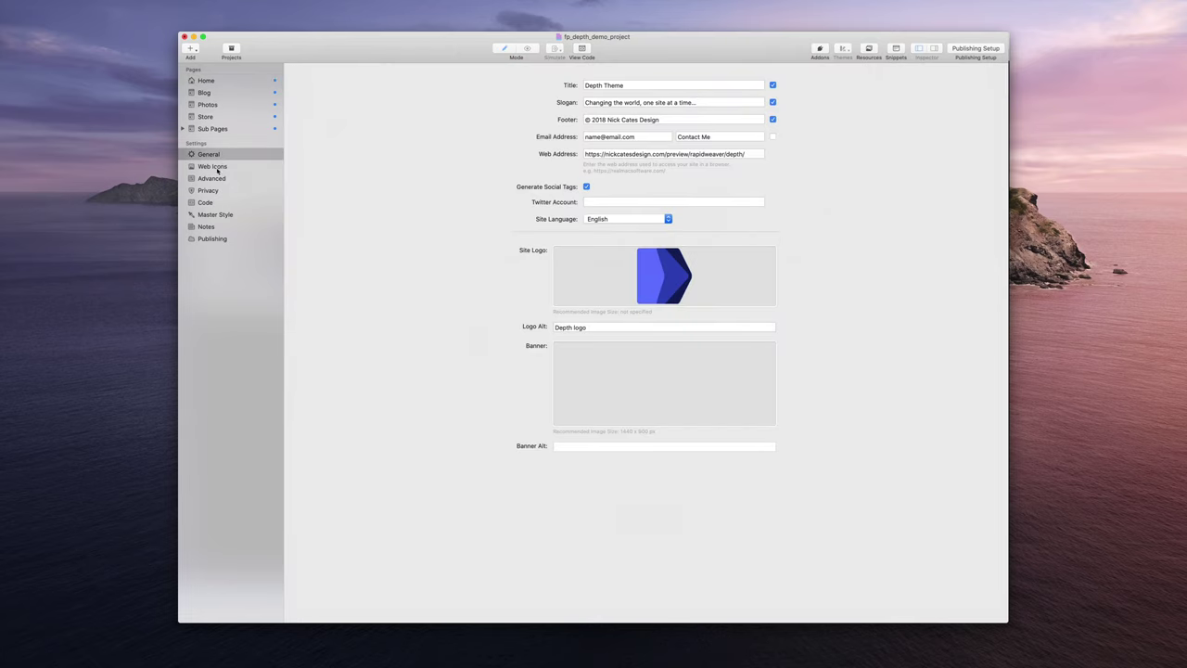
pyautogui.click(206, 202)
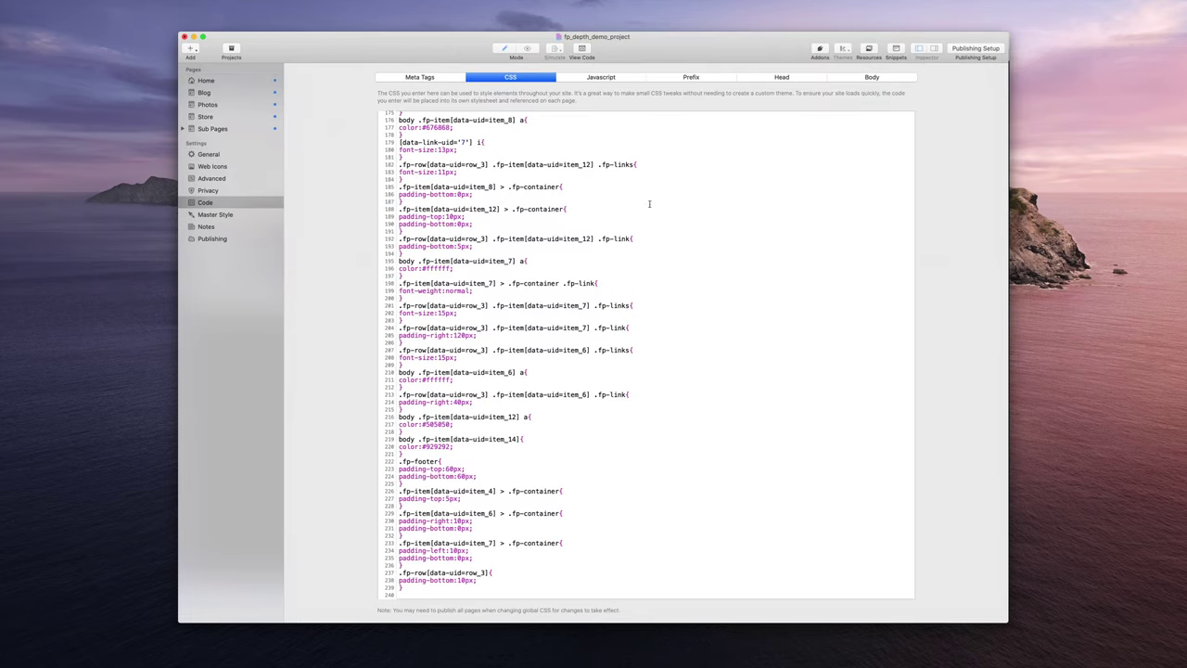
pyautogui.press('super+a')
pyautogui.press('BackSpace')
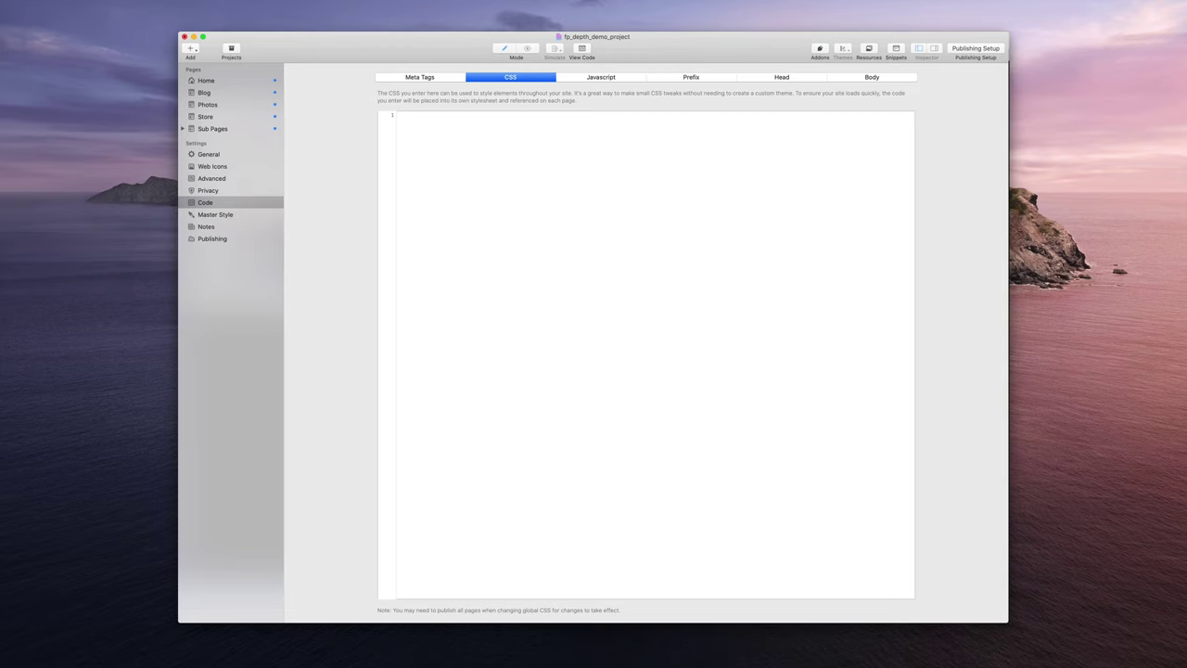
# Step: Delete all the old Body footer code and return to the Home page preview
pyautogui.click(915, 76)
pyautogui.press('super+a')
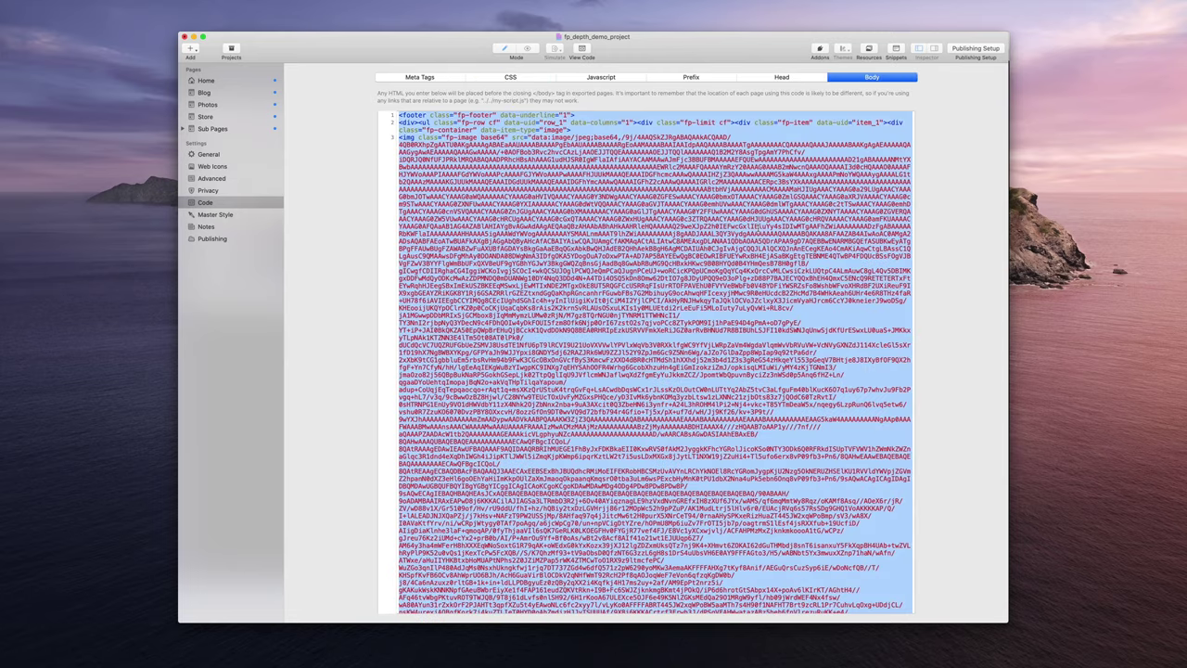
pyautogui.press('BackSpace')
pyautogui.click(259, 85)
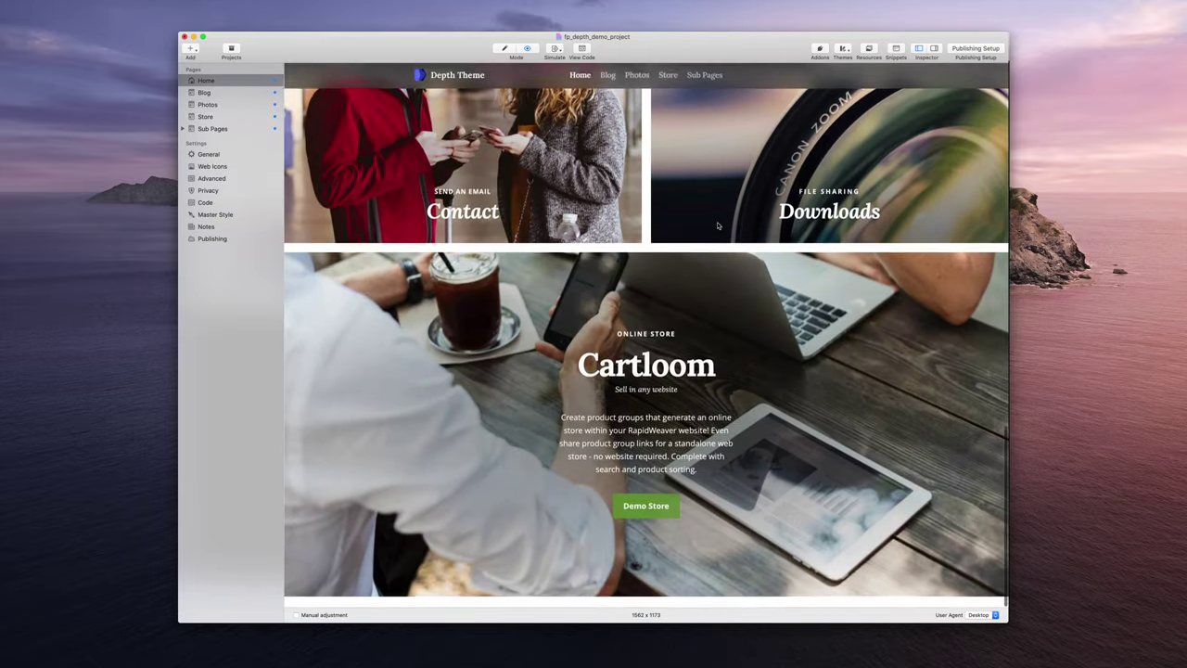
pyautogui.scroll(-10, 717, 226)
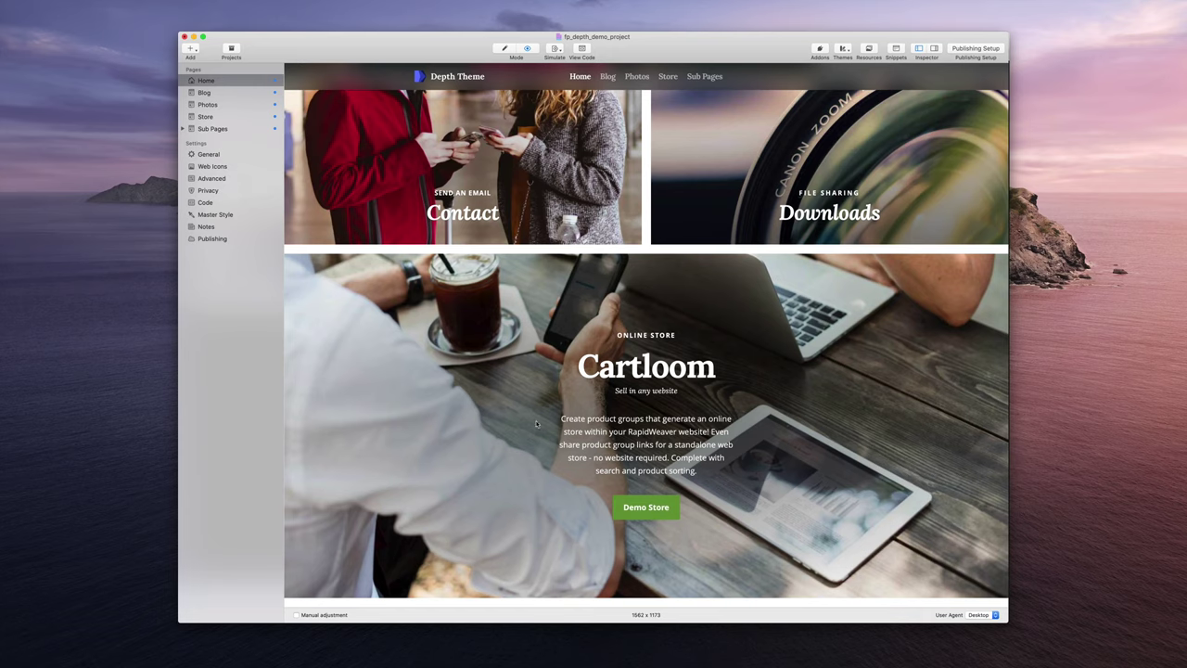
pyautogui.scroll(10, 738, 159)
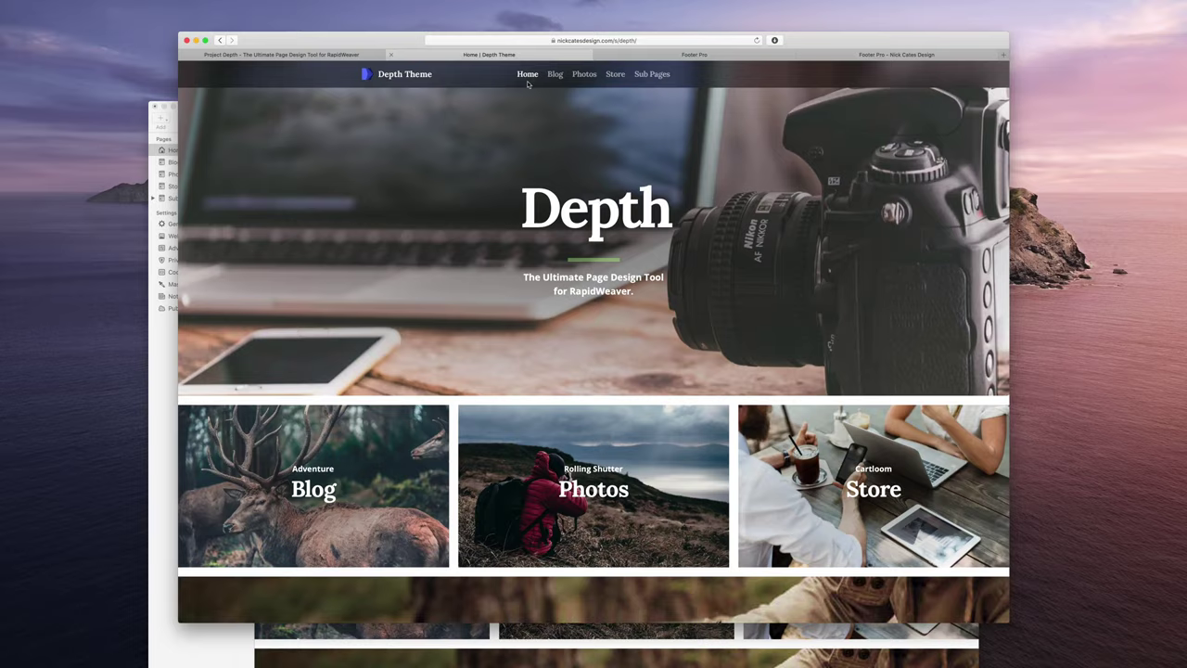
pyautogui.scroll(-10, 602, 213)
pyautogui.scroll(15, 601, 212)
pyautogui.click(186, 647)
pyautogui.moveTo(405, 129); pyautogui.dragTo(433, 54)
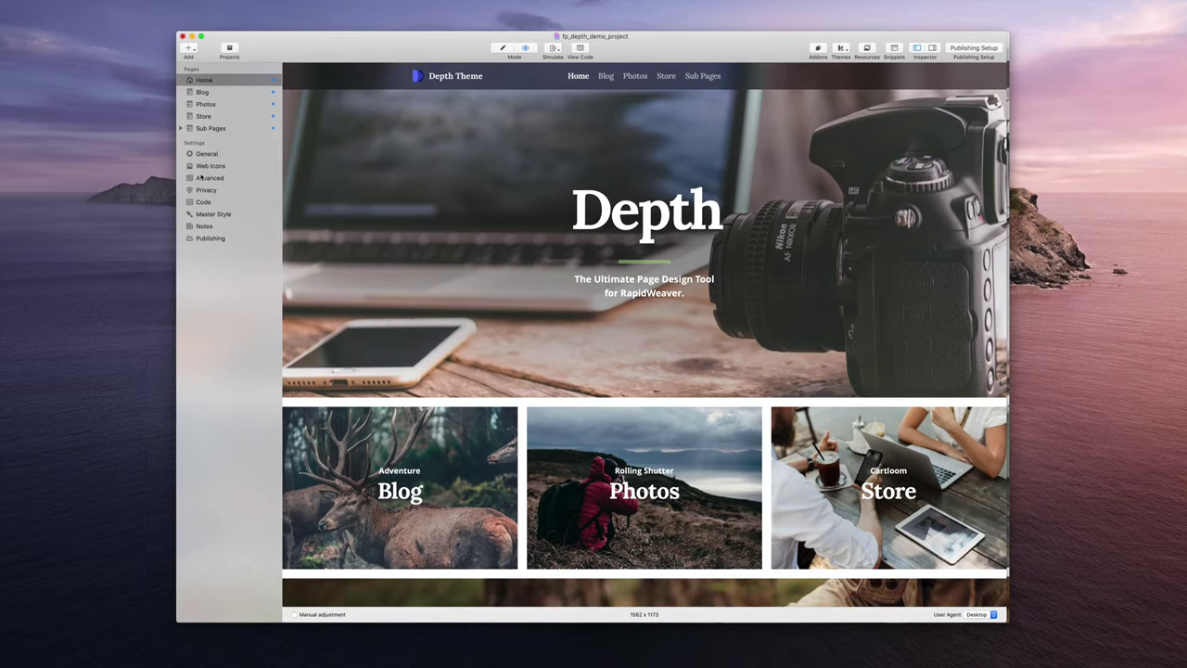
pyautogui.scroll(-10, 573, 302)
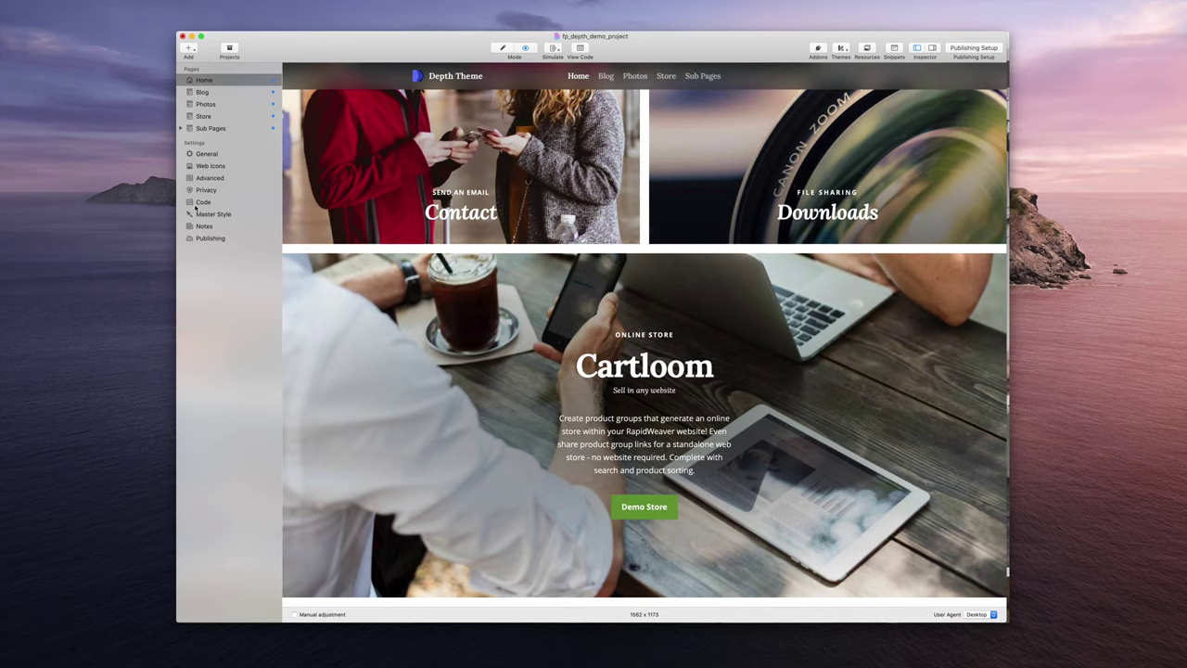
# Step: Copy the exported footer HTML from Footer Pro and paste it into RapidWeaver's Body code
pyautogui.click(204, 202)
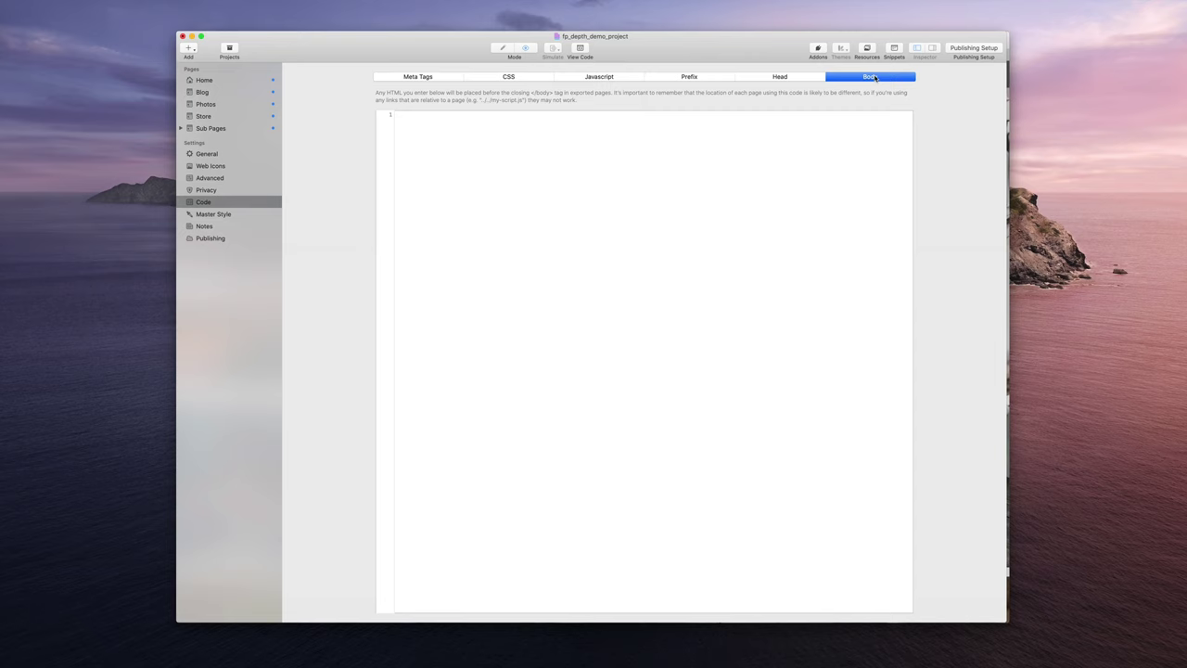
pyautogui.moveTo(793, 46); pyautogui.dragTo(641, 47)
pyautogui.click(928, 185)
pyautogui.click(751, 56)
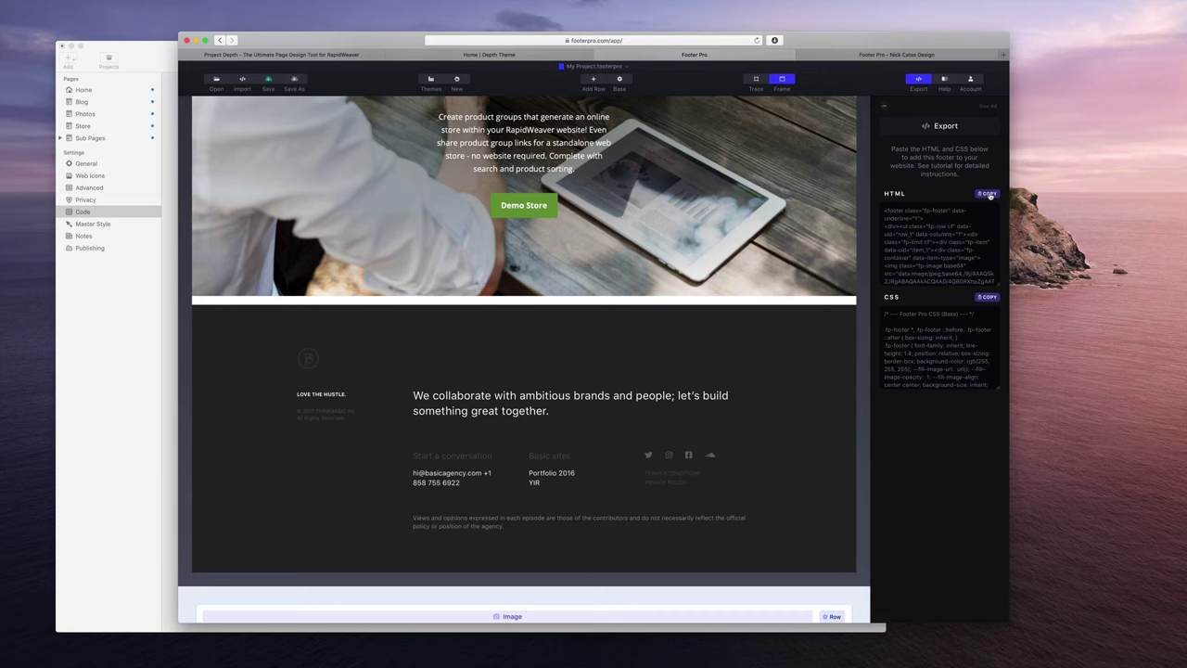
pyautogui.click(989, 194)
pyautogui.moveTo(329, 40); pyautogui.dragTo(436, 35)
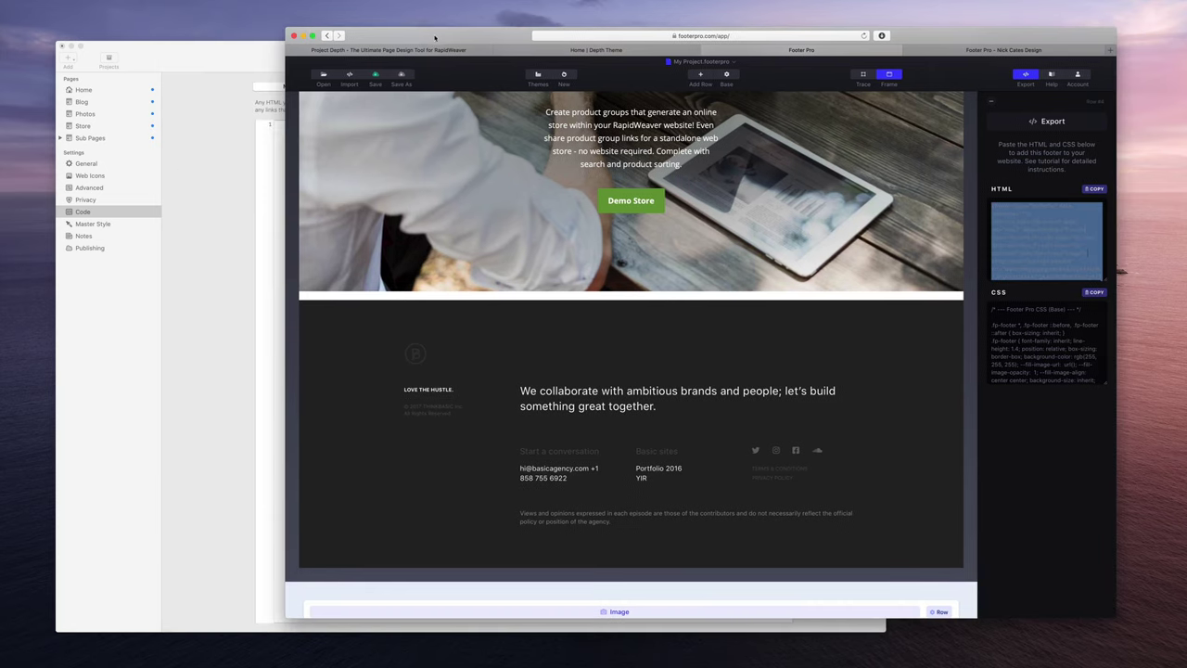
pyautogui.click(248, 168)
pyautogui.click(377, 167)
pyautogui.press('super+v')
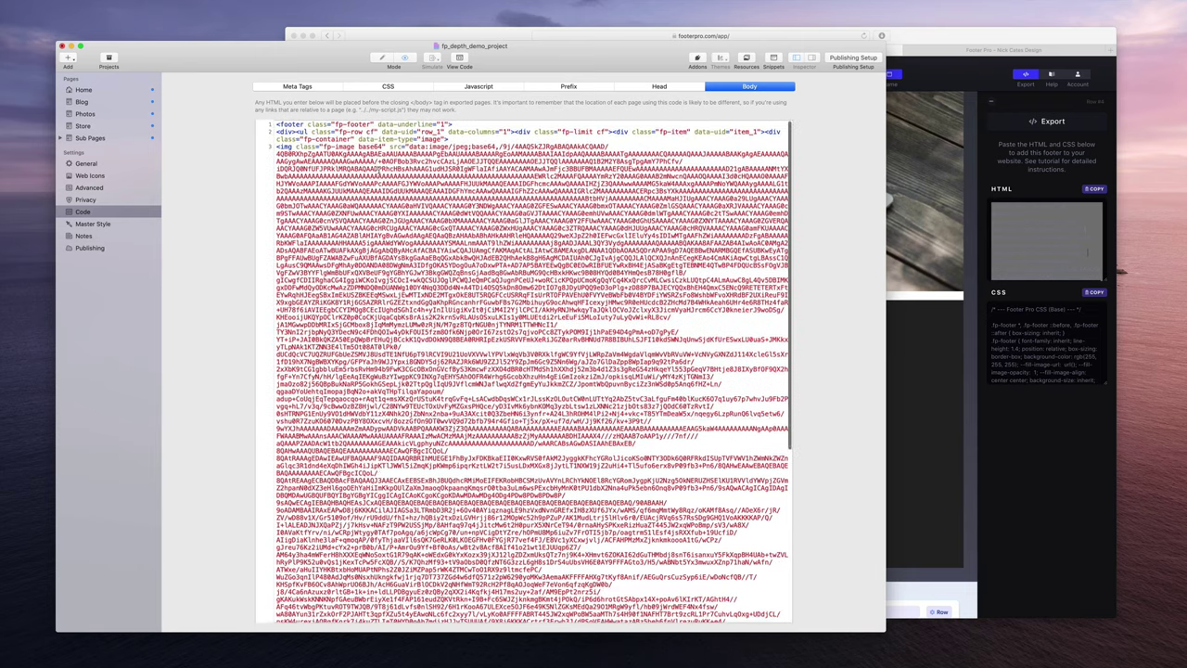
# Step: Copy the exported footer CSS from Footer Pro's Export panel
pyautogui.click(1065, 333)
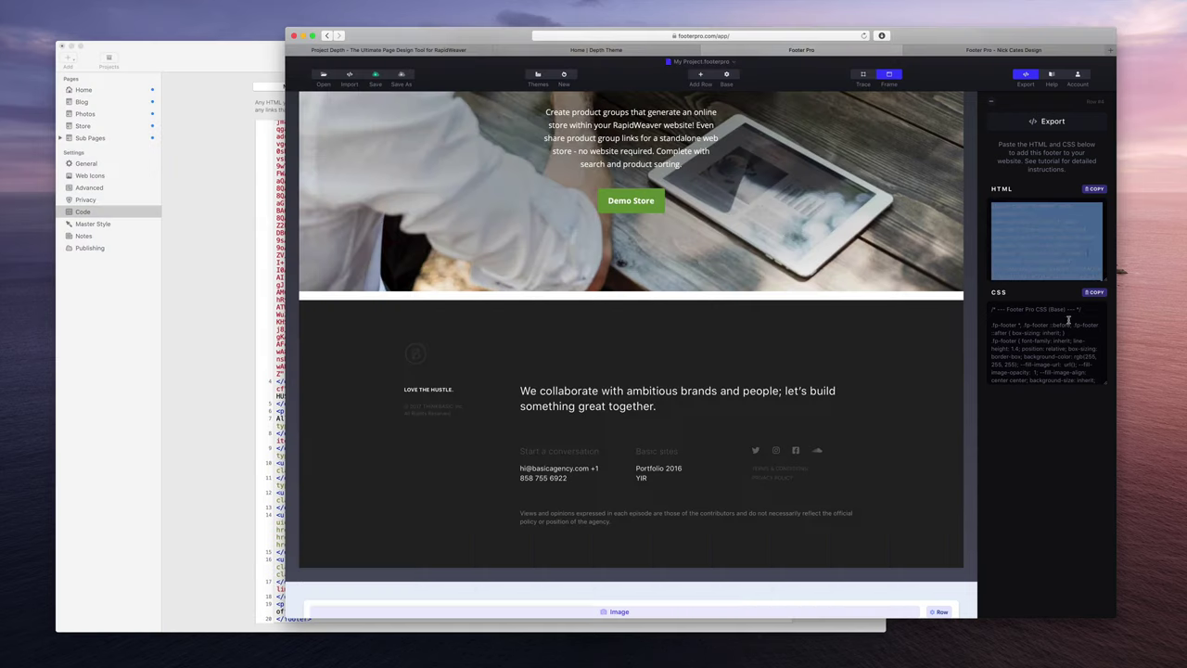
pyautogui.click(1094, 293)
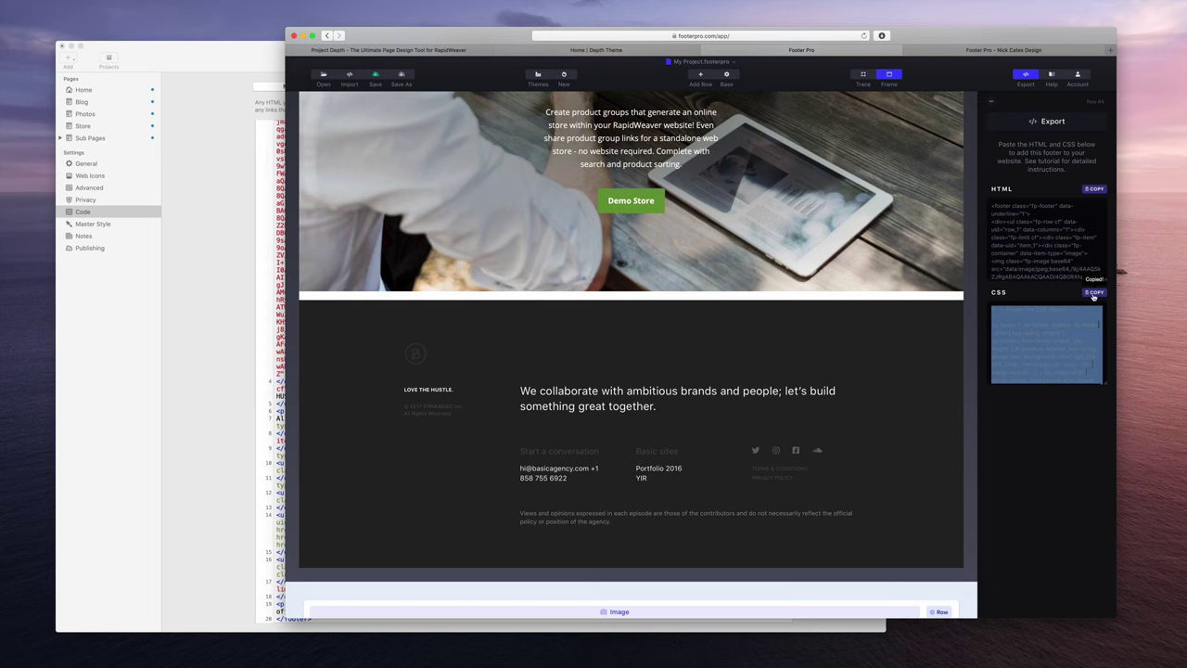
pyautogui.click(176, 117)
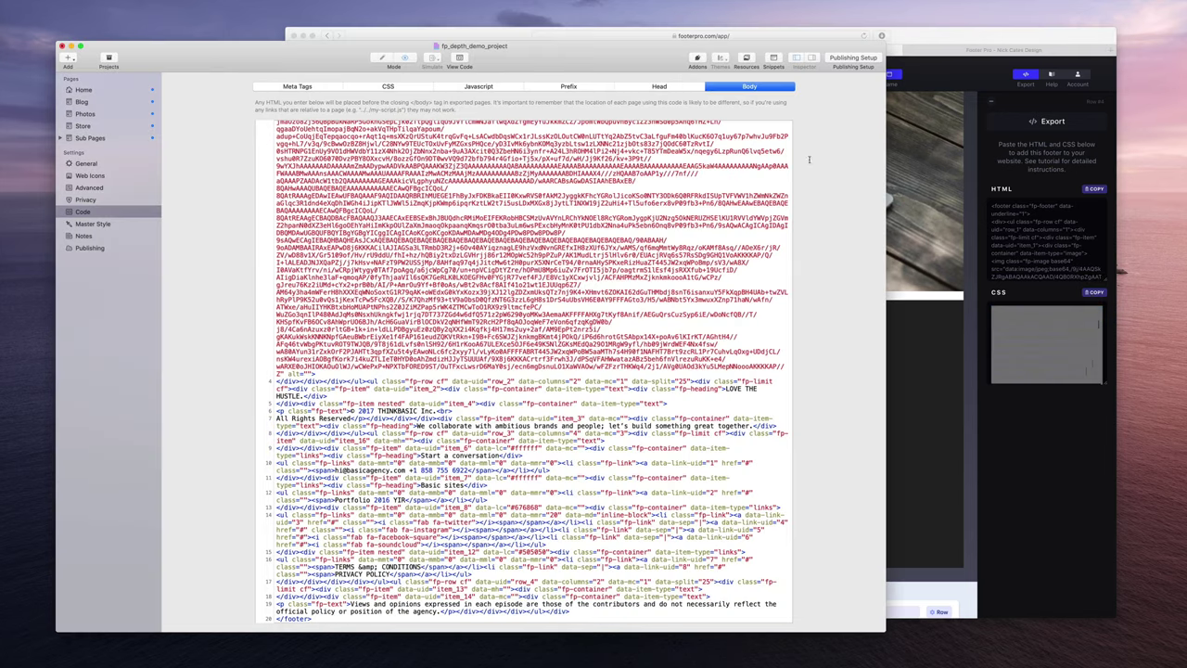
# Step: Paste the footer CSS into the CSS code section and return to the Home preview
pyautogui.click(387, 86)
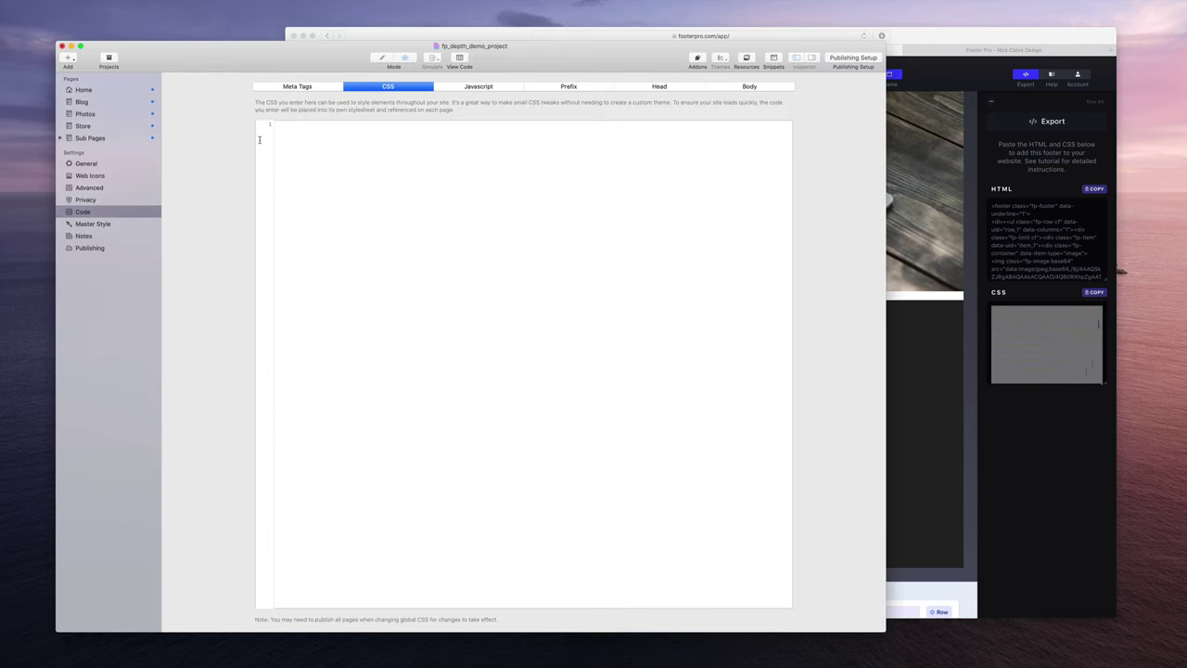
pyautogui.press('super+v')
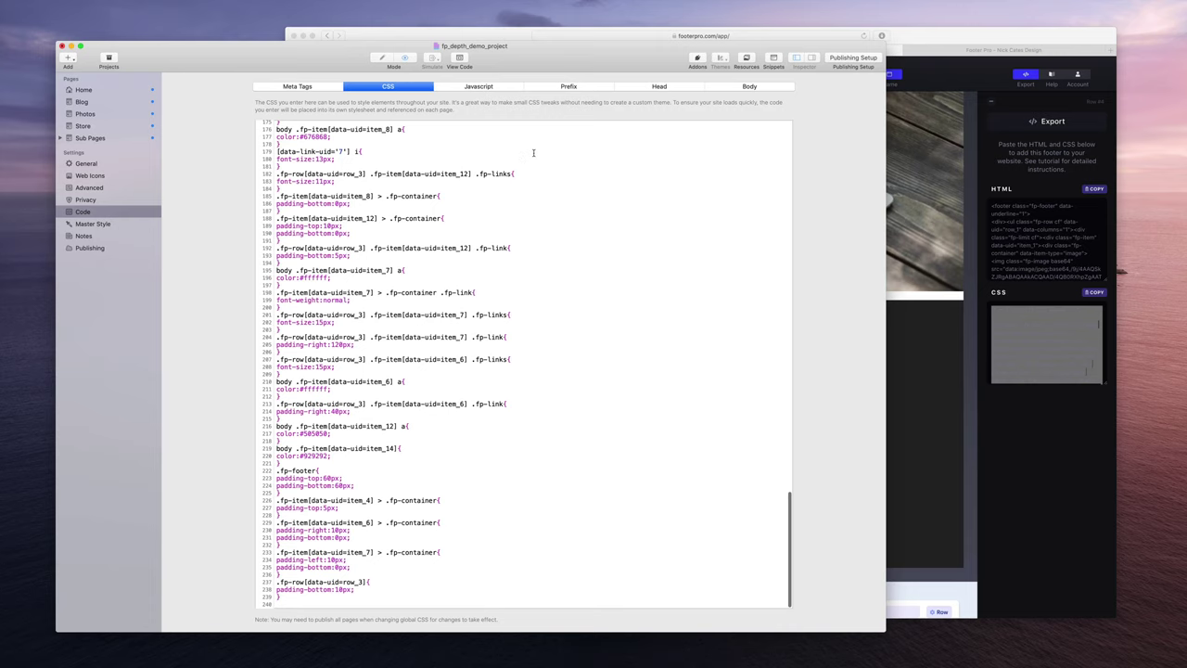
pyautogui.moveTo(460, 42); pyautogui.dragTo(499, 34)
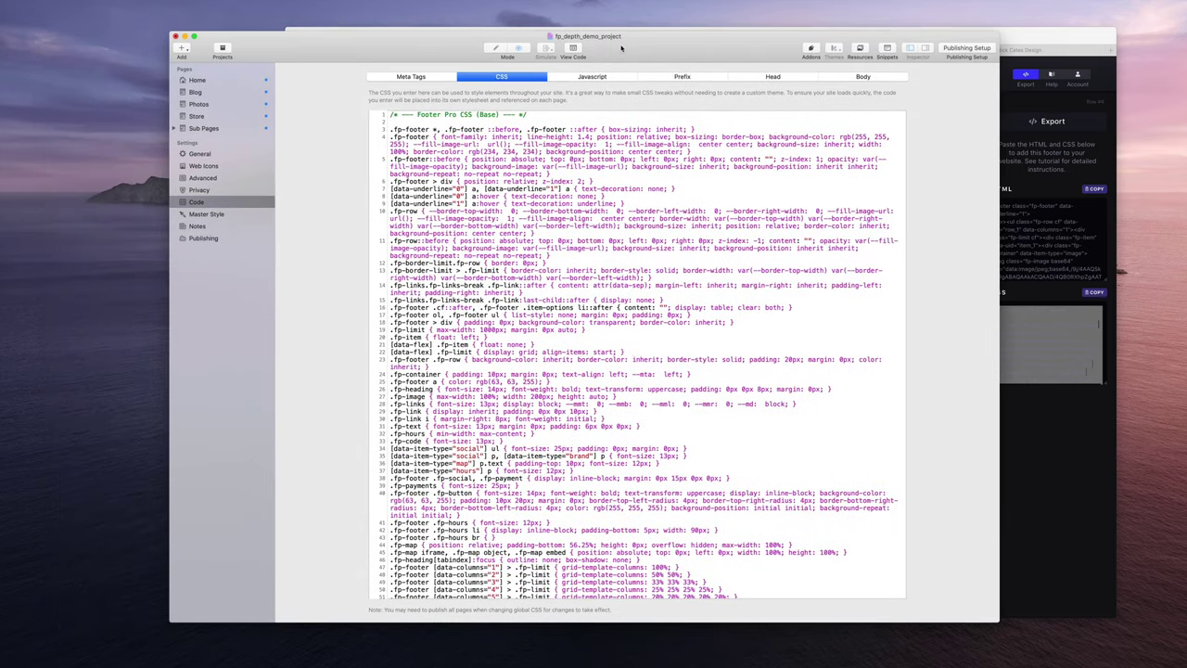
pyautogui.click(238, 83)
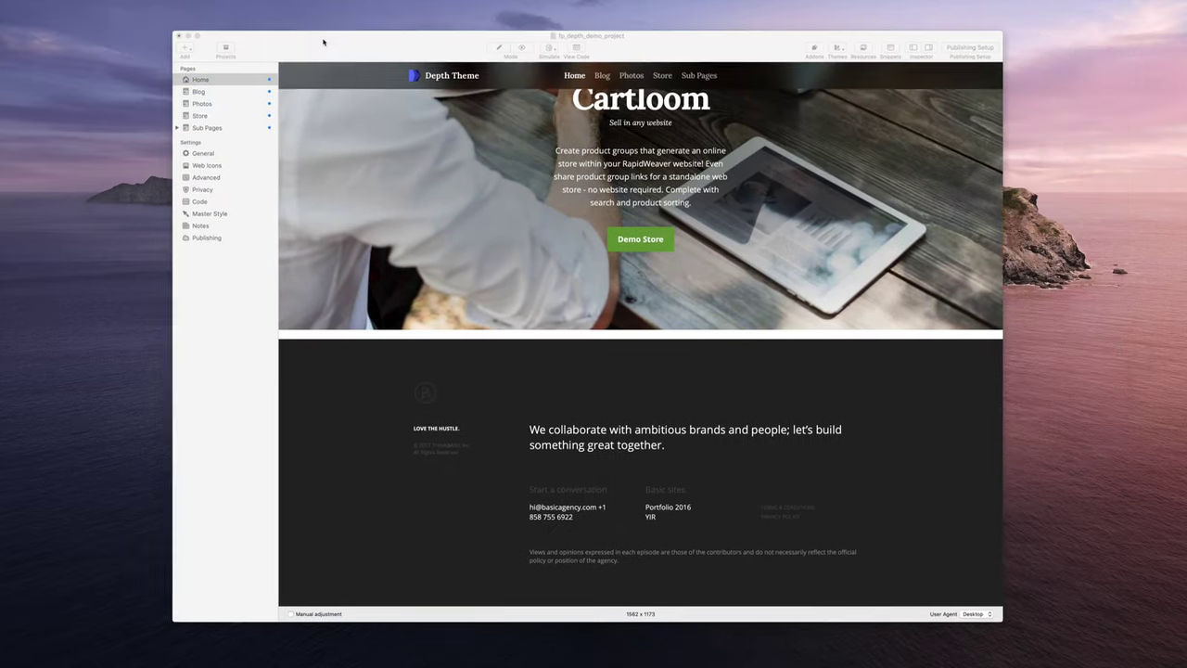
# Step: Show the Home page's Page Styles inspector beside the preview
pyautogui.moveTo(304, 27); pyautogui.dragTo(325, 22)
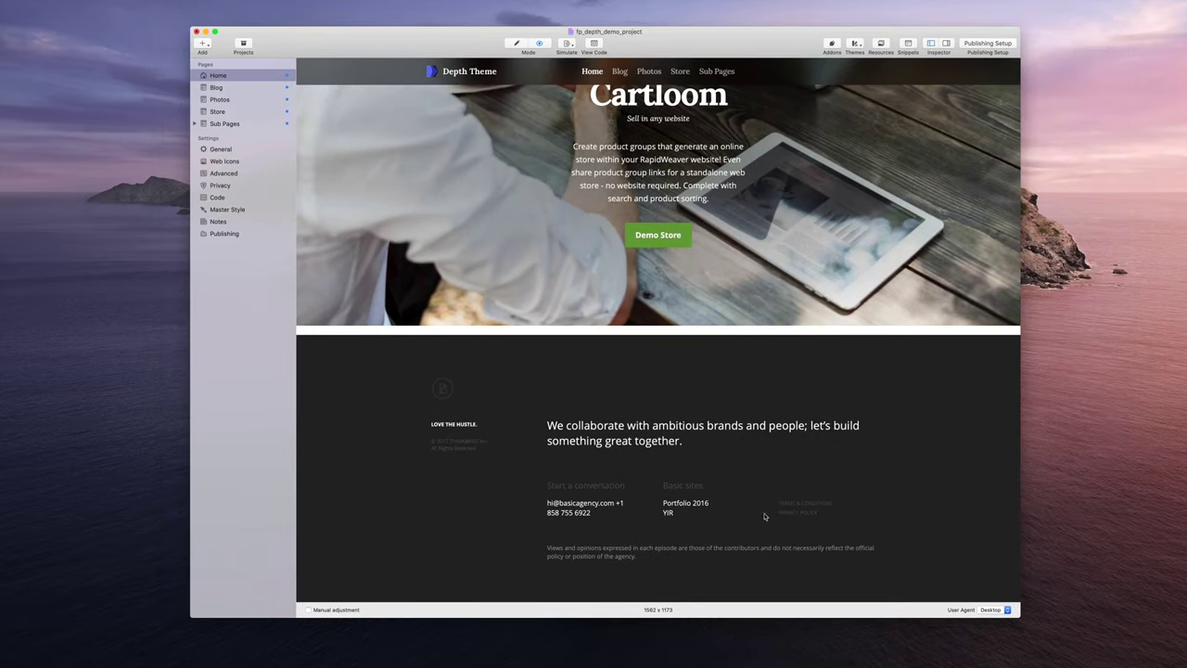
pyautogui.scroll(20, 627, 526)
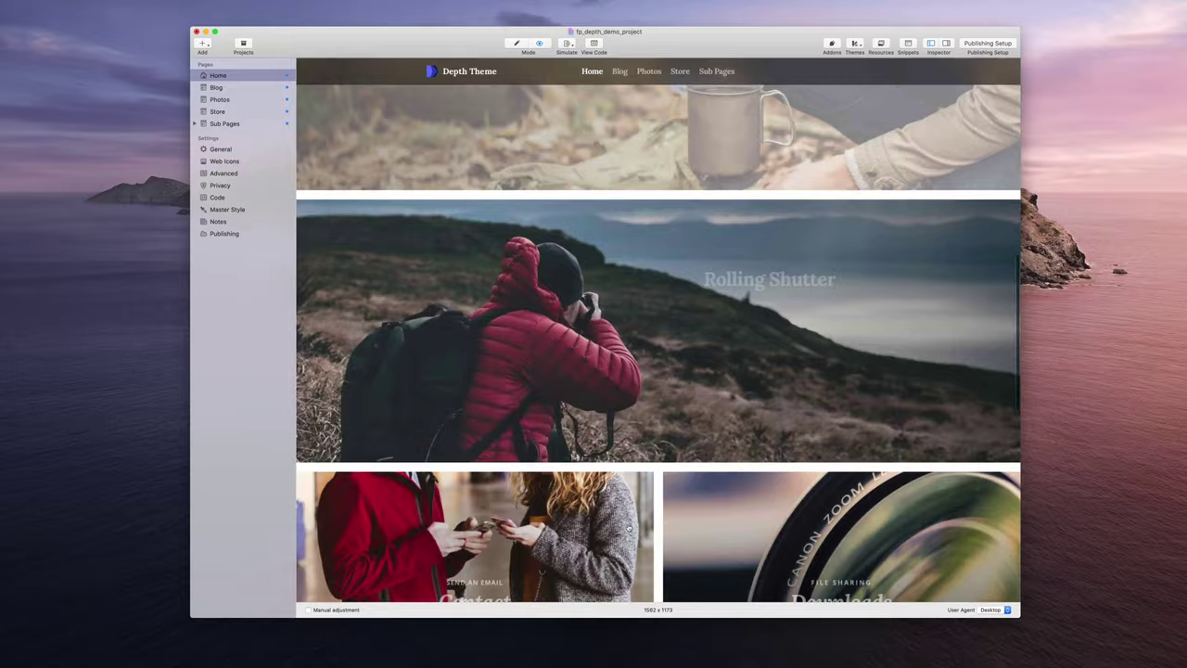
pyautogui.scroll(-20, 627, 527)
pyautogui.scroll(-5, 628, 526)
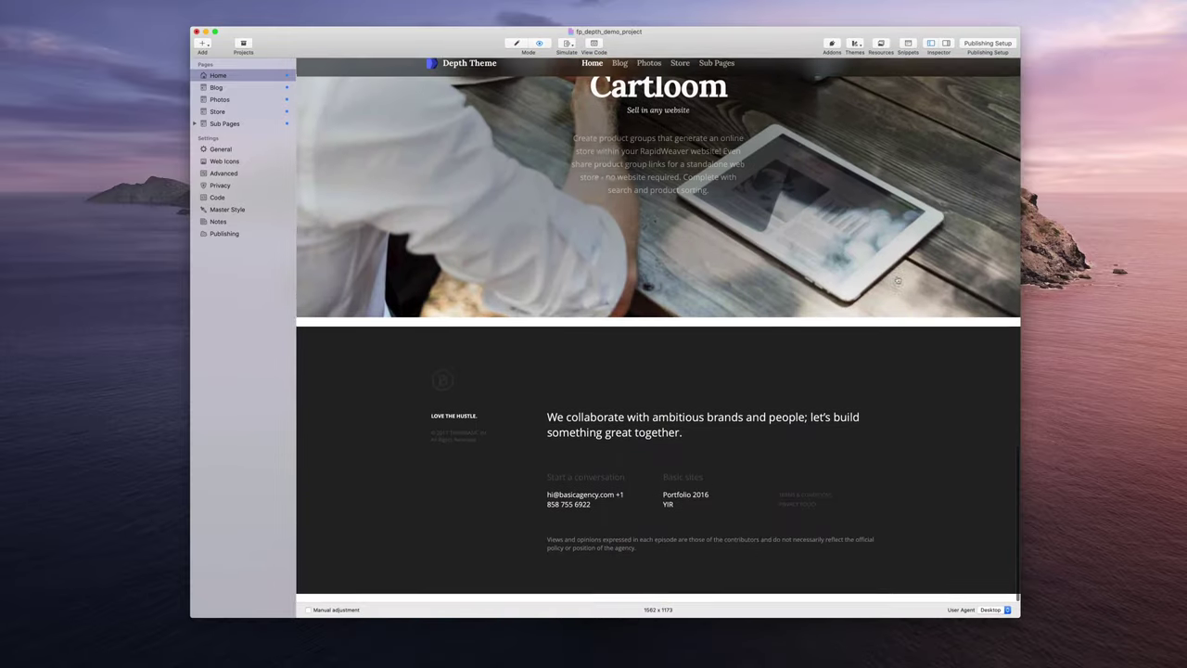
pyautogui.click(947, 44)
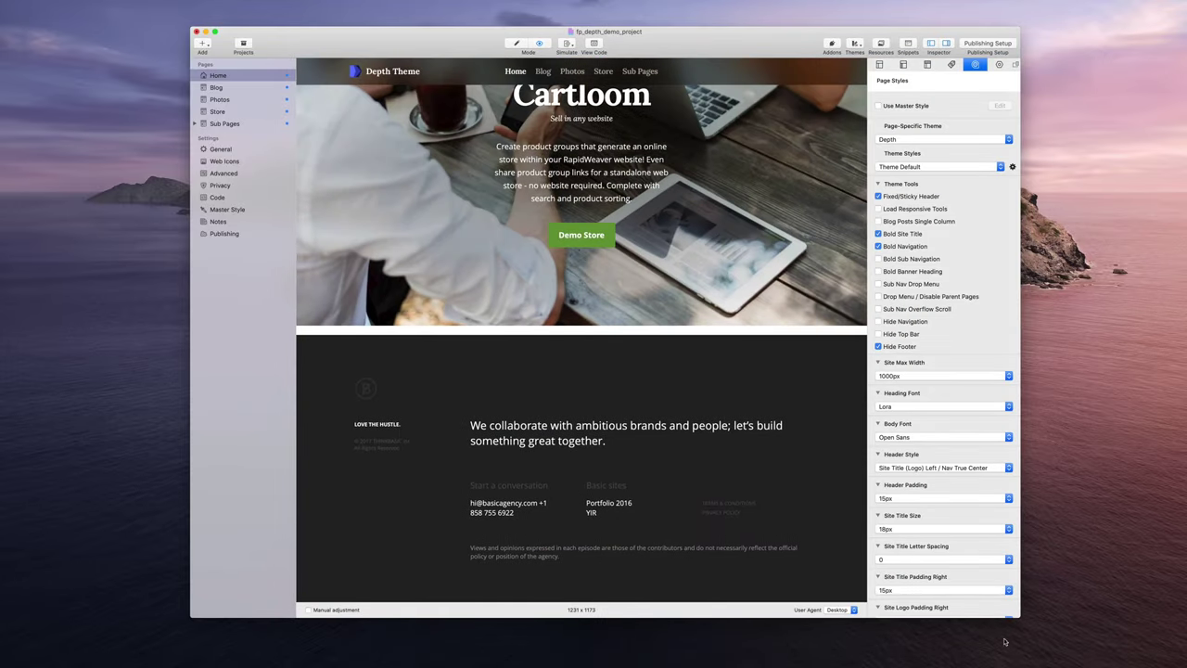
# Step: Check the footer at mobile width, then restore the desktop width
pyautogui.moveTo(1019, 616); pyautogui.dragTo(657, 628)
pyautogui.scroll(-10, 524, 547)
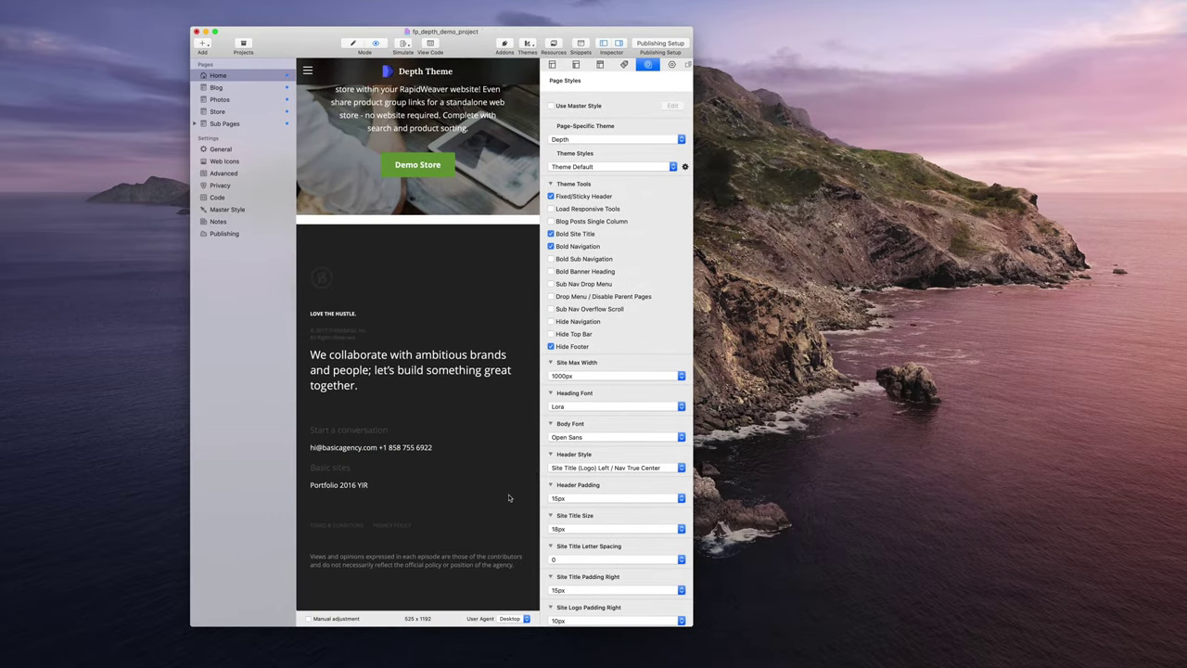
pyautogui.moveTo(696, 629); pyautogui.dragTo(1051, 638)
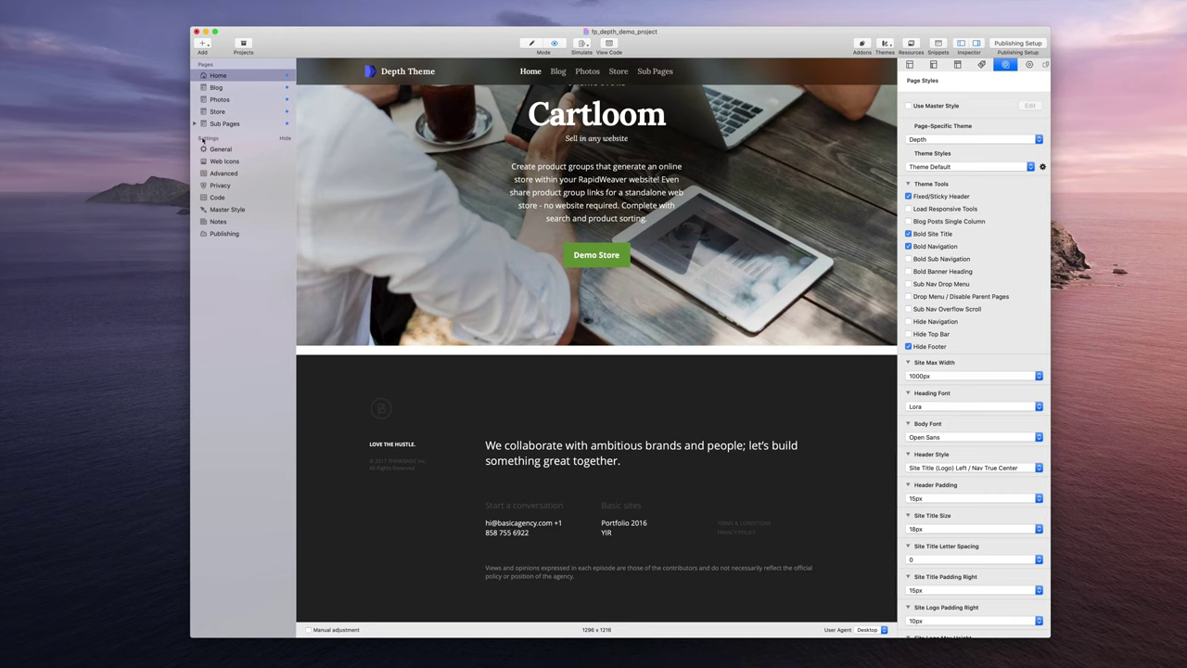
# Step: Review the footer HTML in the Body tab and the footer CSS, then return to Home
pyautogui.click(216, 197)
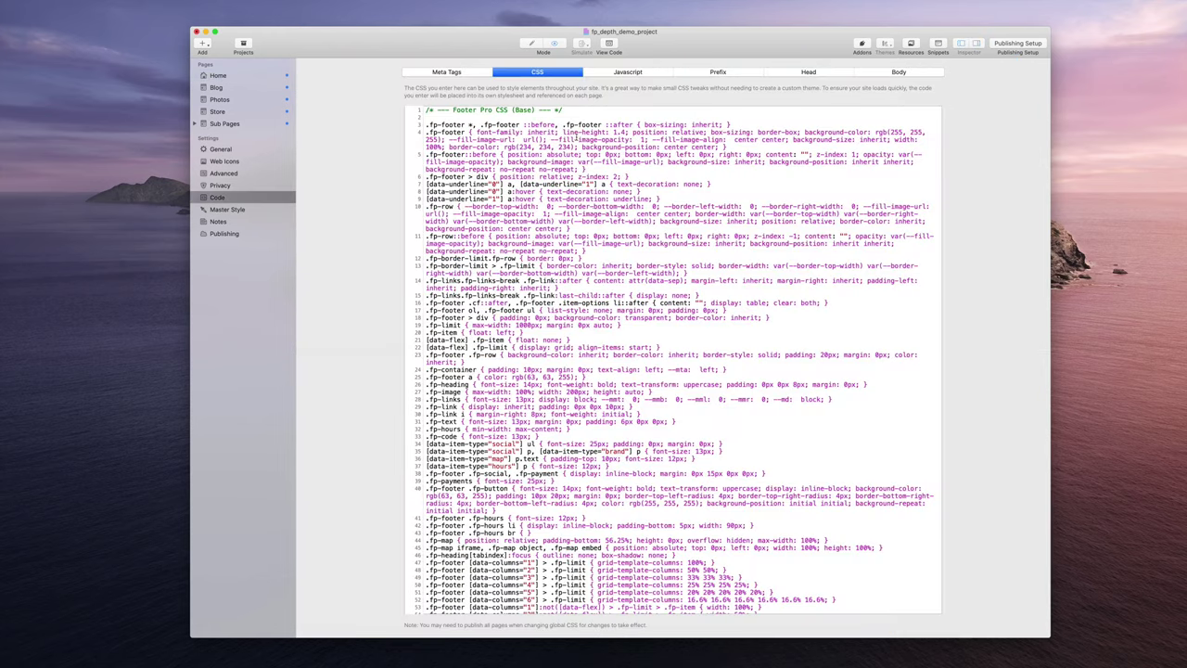
pyautogui.click(892, 71)
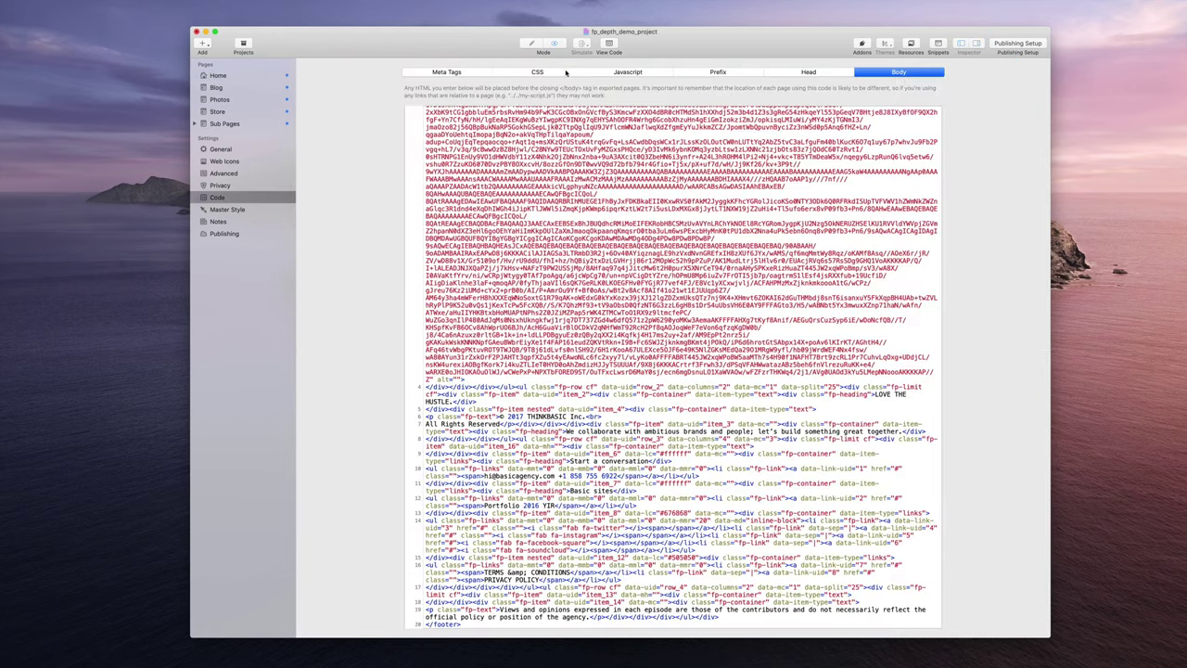
pyautogui.click(537, 71)
pyautogui.click(241, 75)
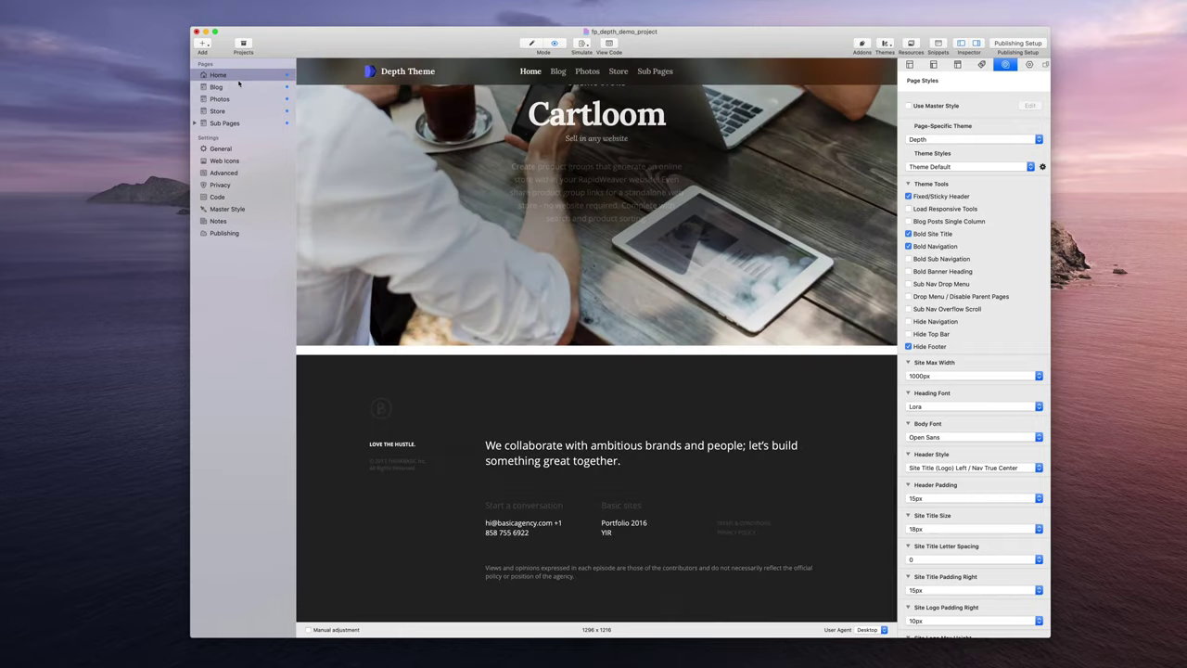
# Step: Preview the Blog page with the BrandBeat footer at its bottom
pyautogui.click(218, 88)
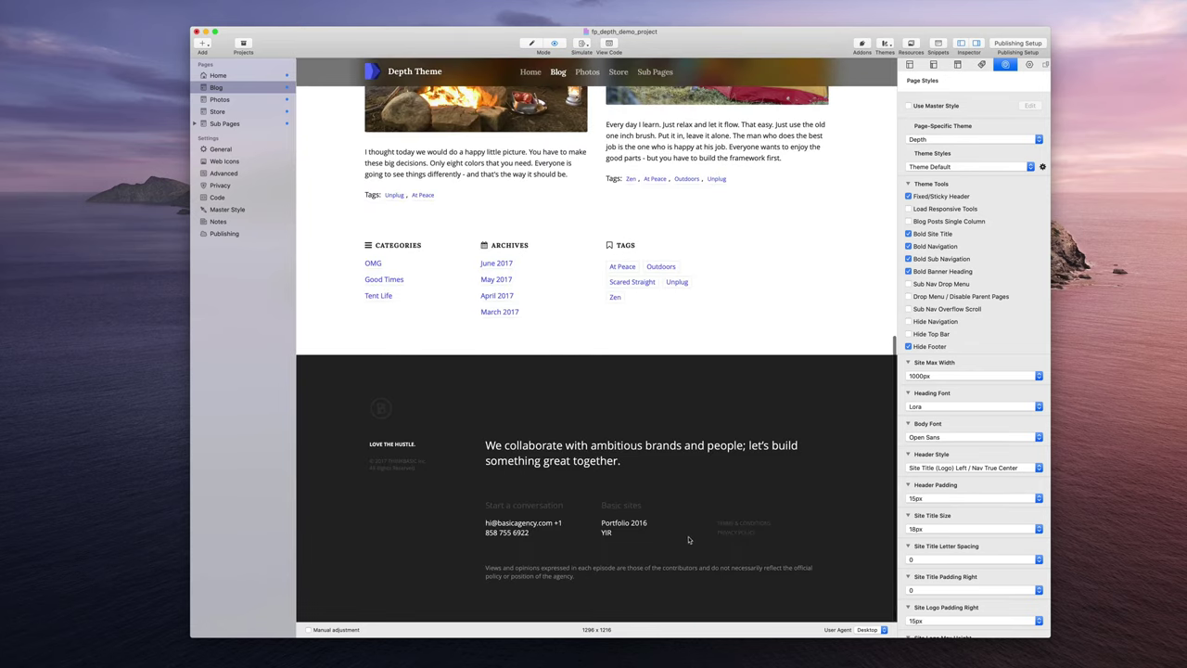
pyautogui.click(216, 197)
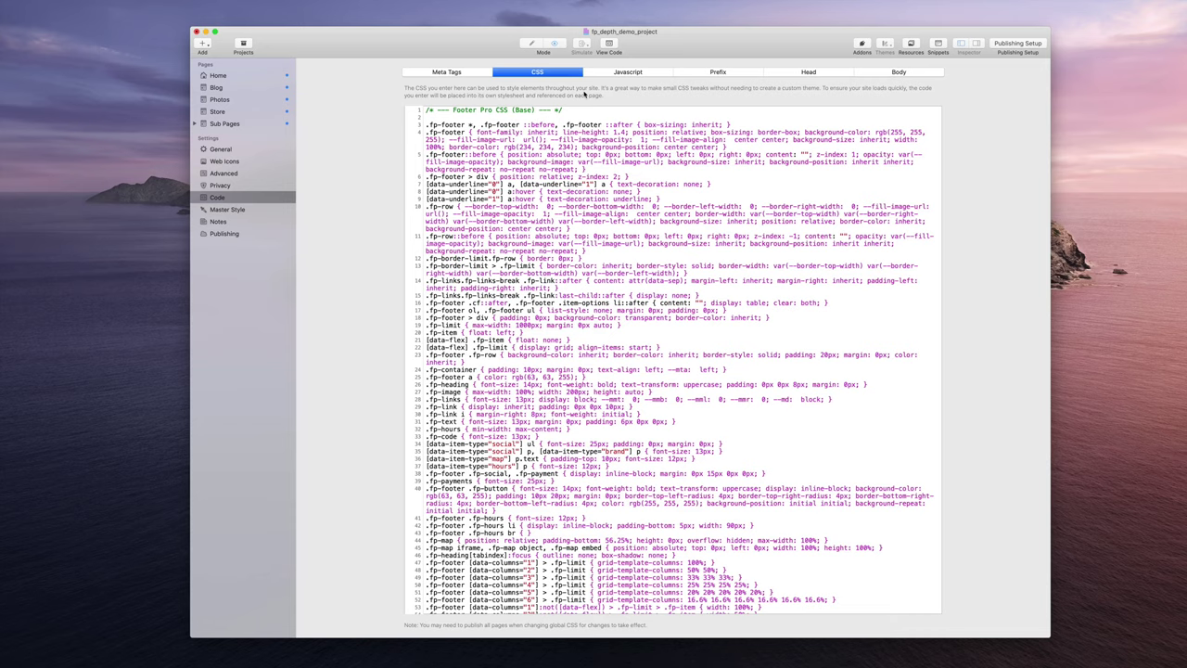
pyautogui.click(263, 86)
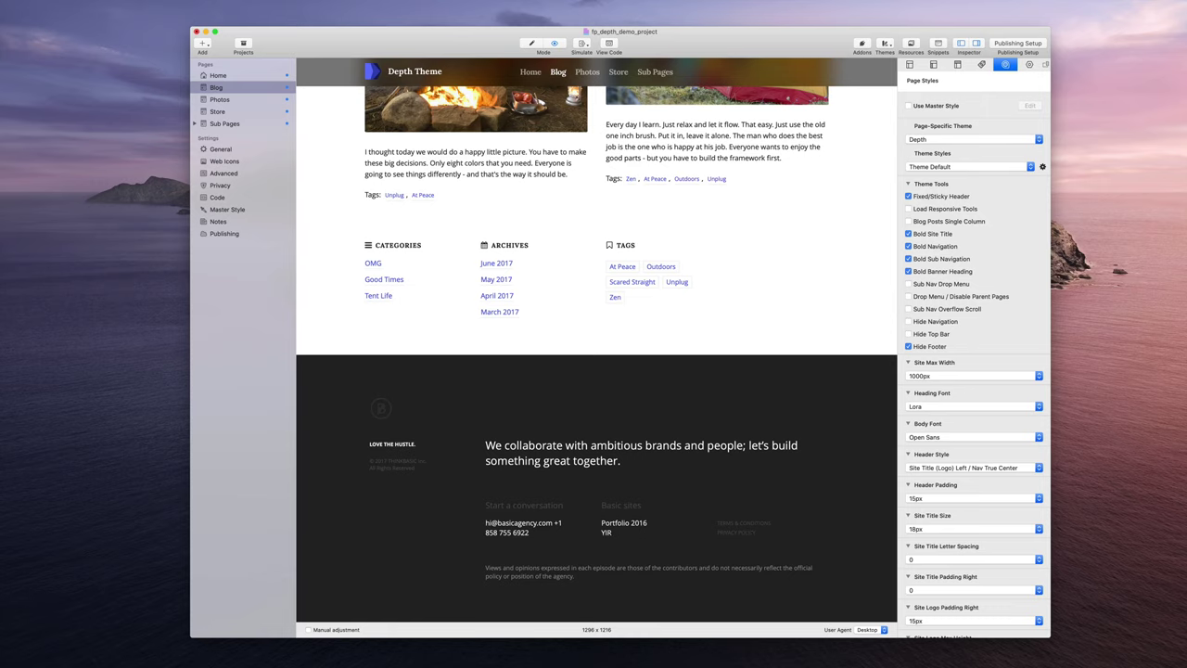
# Step: Show Footer Pro's Import pane with empty HTML and CSS fields
pyautogui.press('super+Tab')
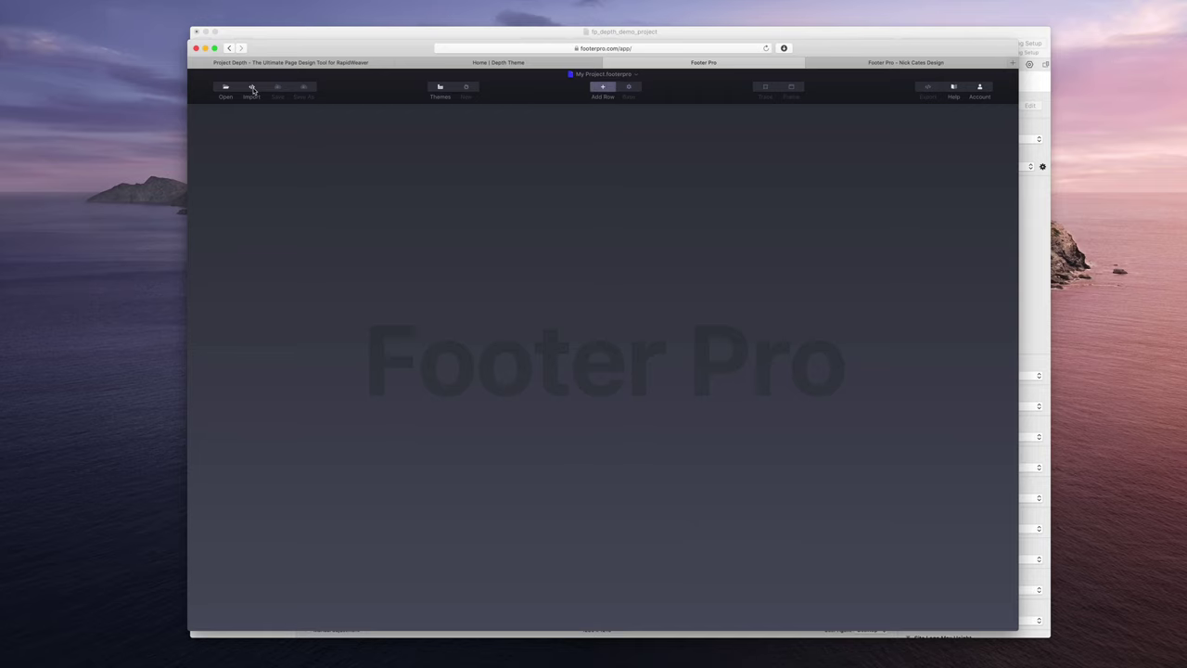
pyautogui.click(251, 88)
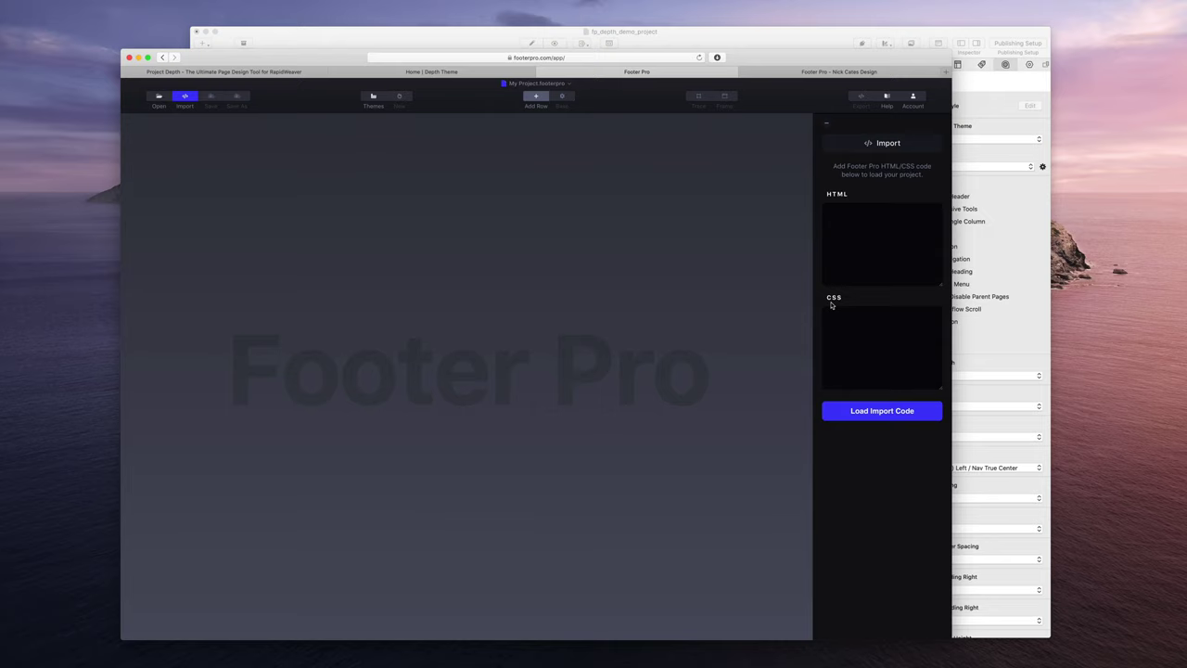
# Step: Copy the site's footer Body HTML from RapidWeaver's Code settings into Footer Pro's HTML import box
pyautogui.click(767, 31)
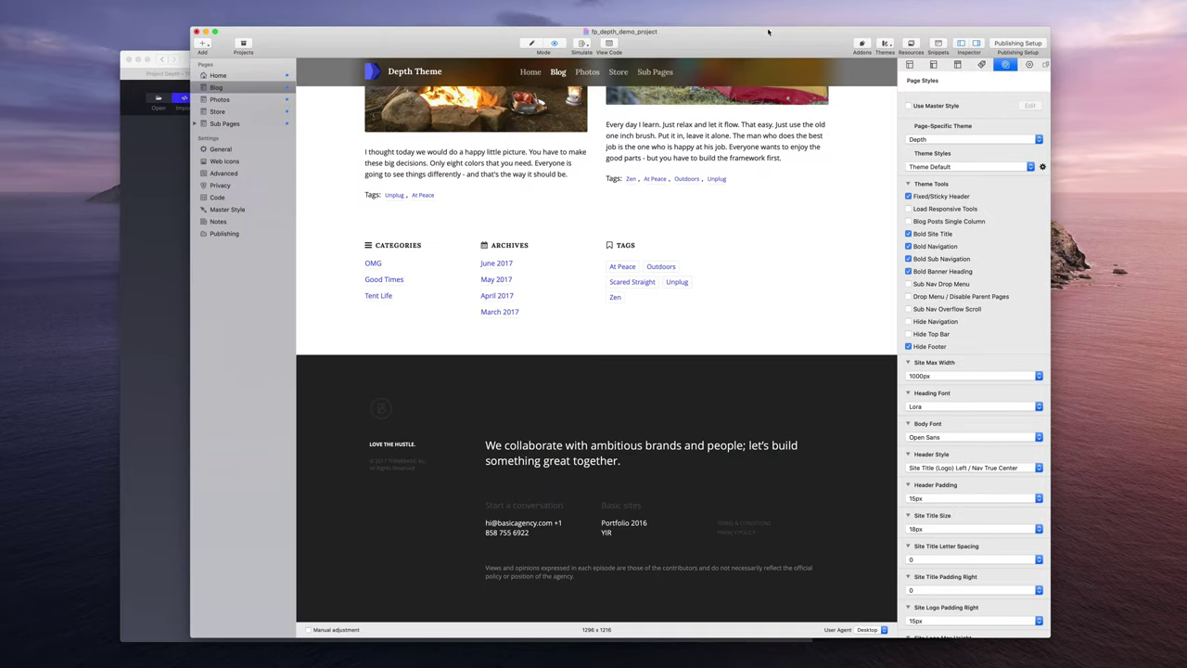
pyautogui.click(219, 198)
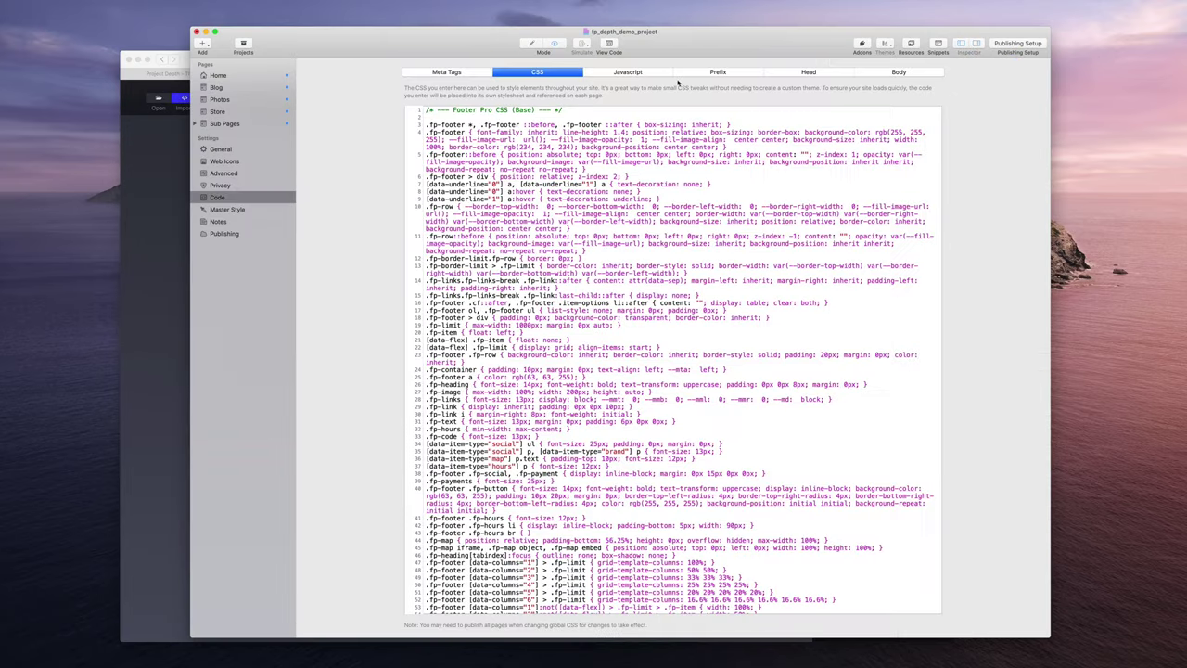
pyautogui.click(900, 72)
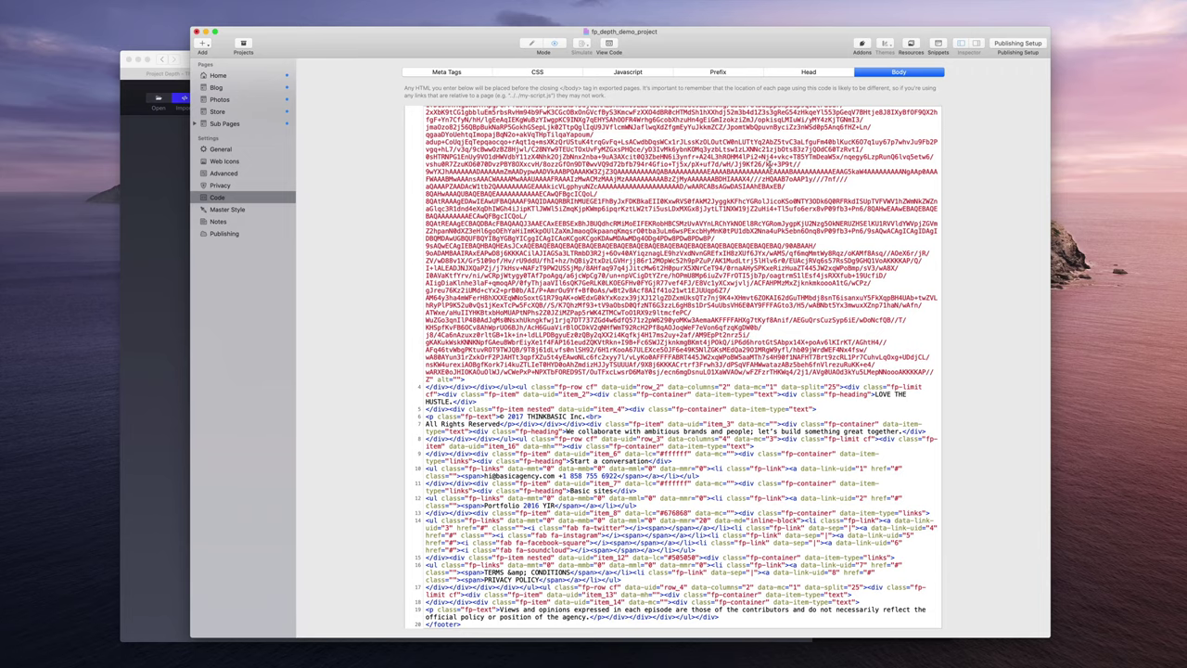
pyautogui.press('super+a')
pyautogui.moveTo(424, 49); pyautogui.dragTo(570, 36)
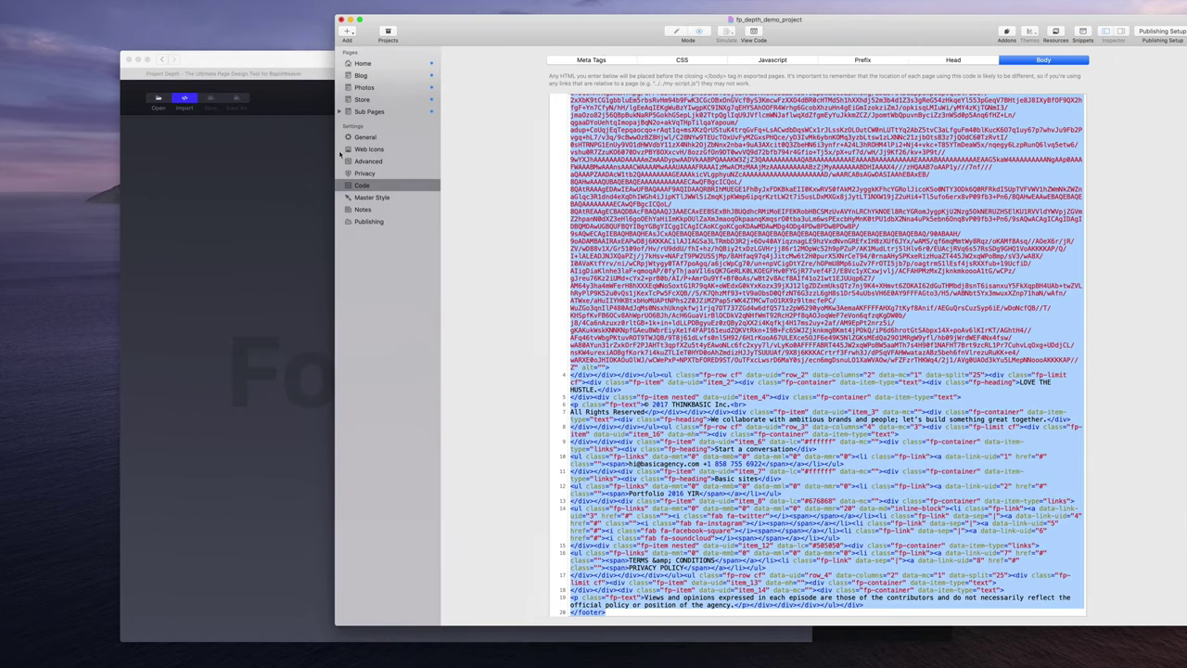
pyautogui.press('super+Tab')
pyautogui.click(846, 241)
pyautogui.press('super+v')
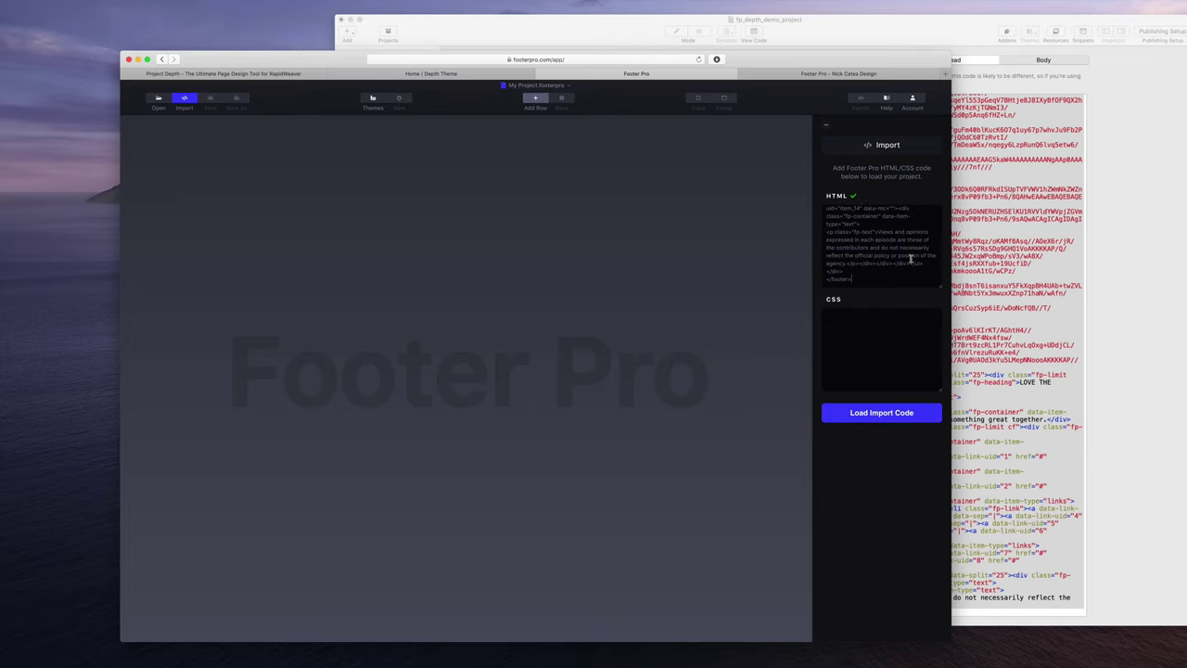
# Step: Paste the footer CSS into Footer Pro's CSS import box and load the imported code
pyautogui.click(1005, 282)
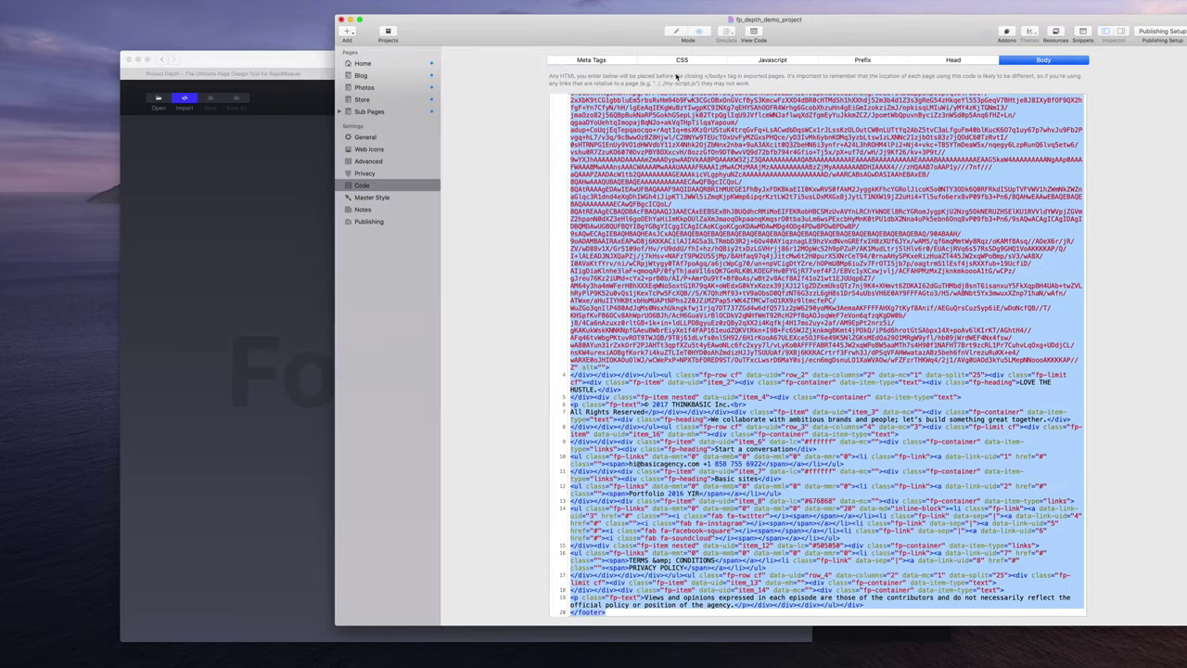
pyautogui.click(682, 59)
pyautogui.press('super+a')
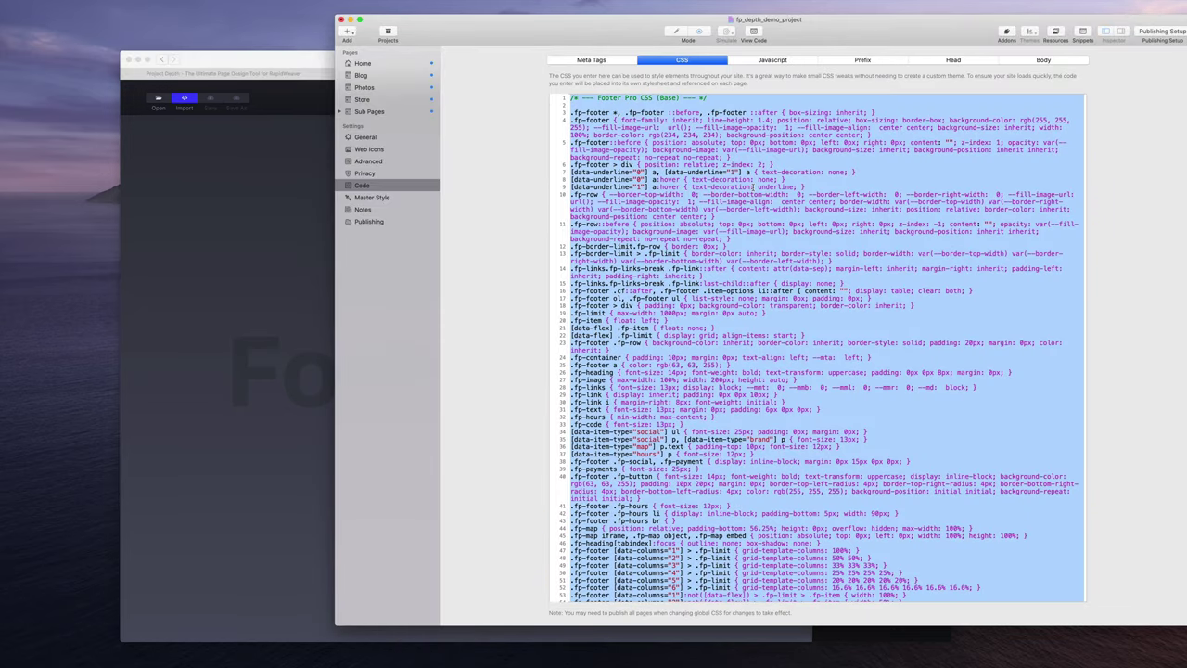
pyautogui.press('super+c')
pyautogui.click(250, 236)
pyautogui.press('super+v')
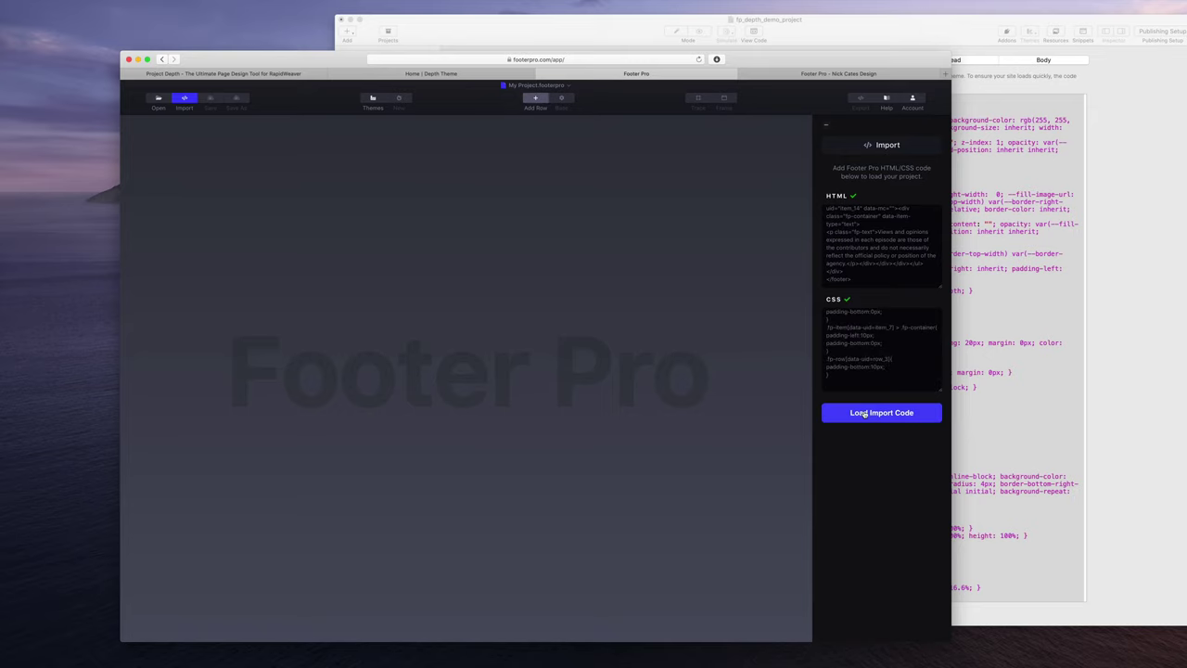
pyautogui.click(892, 419)
# Step: Load the imported BrandBeat footer, change its heading to 'Hello.', and display the export code
pyautogui.click(494, 238)
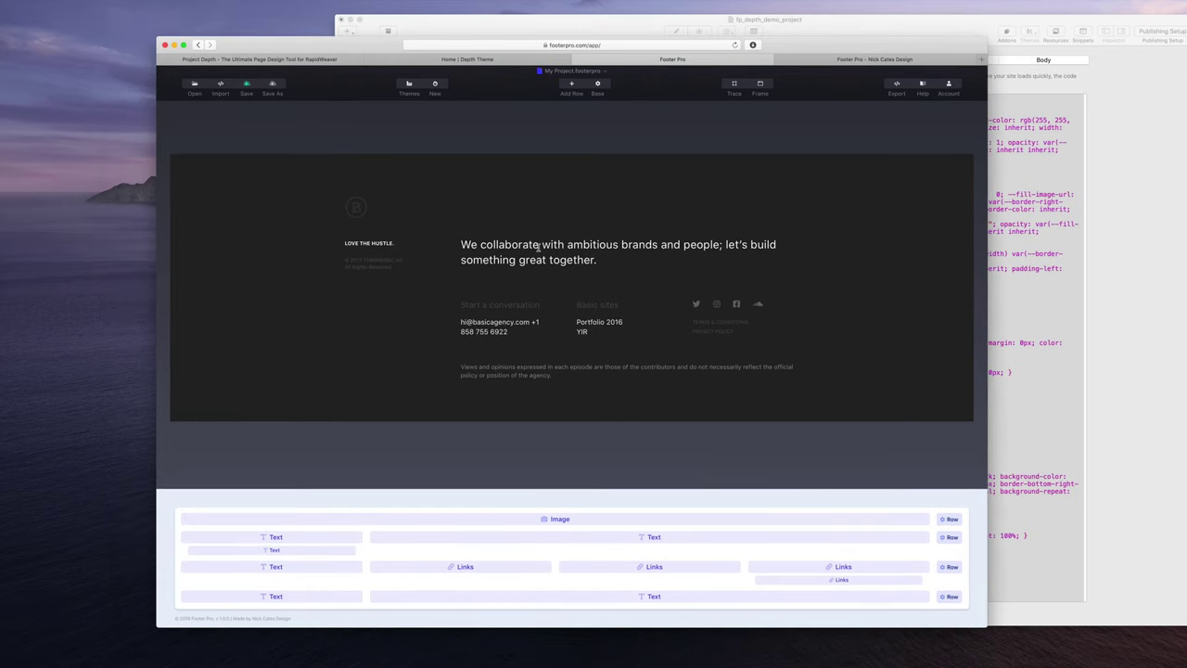
pyautogui.click(555, 260)
pyautogui.press('super+a')
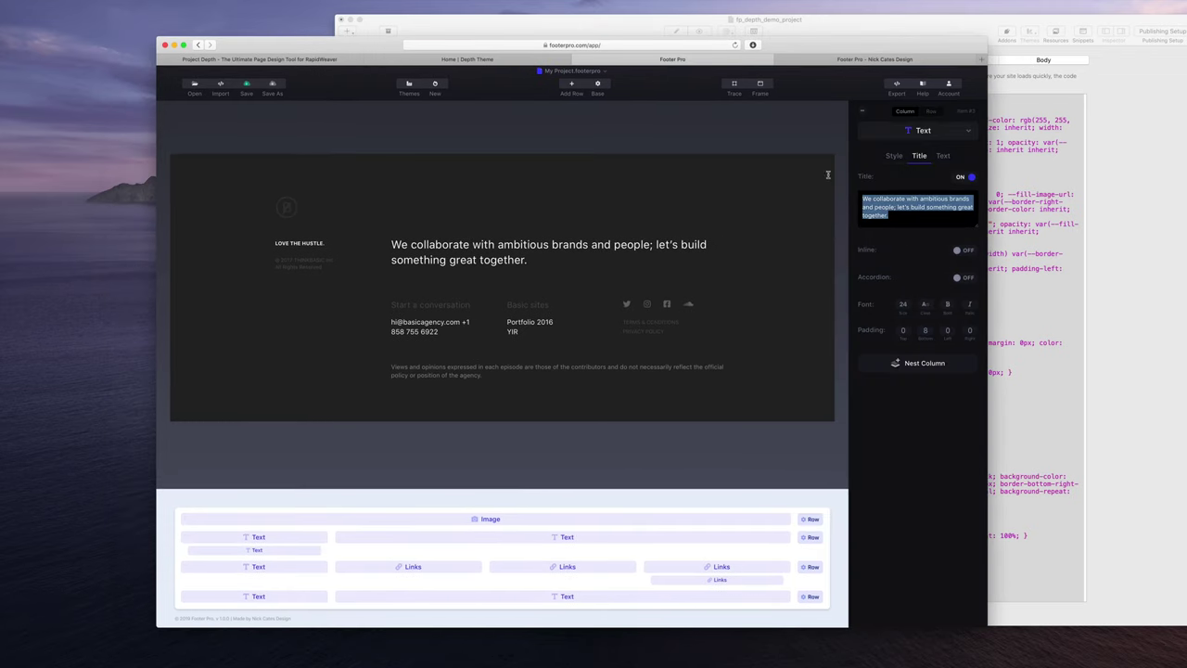
pyautogui.write('Hello.')
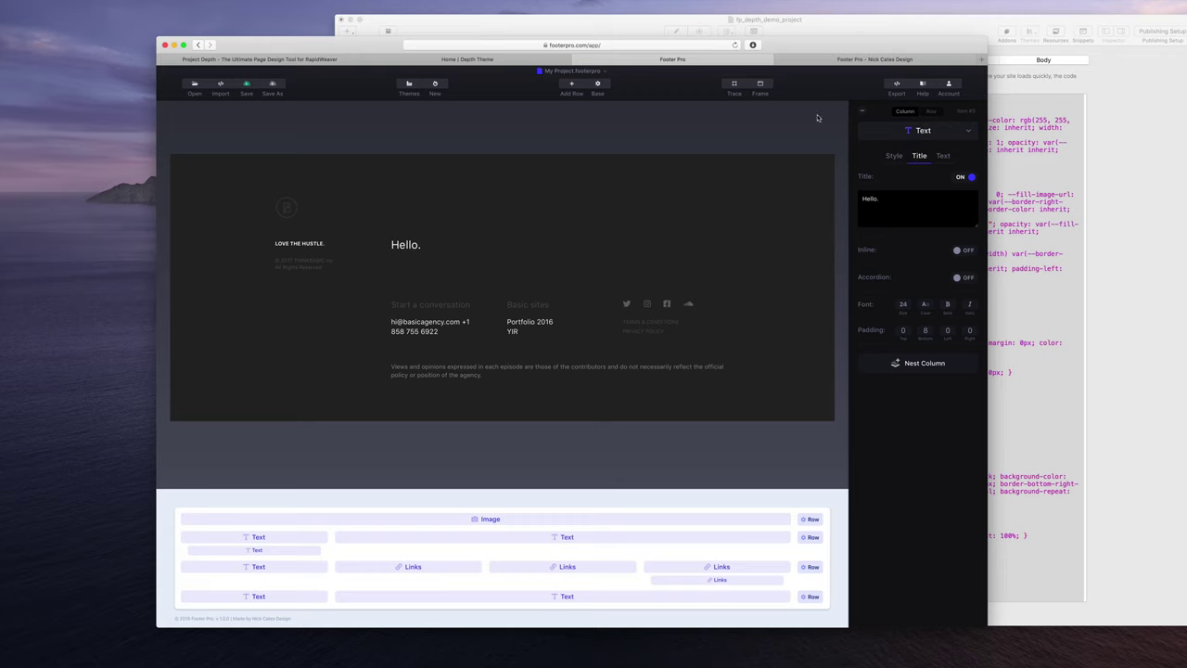
pyautogui.click(897, 84)
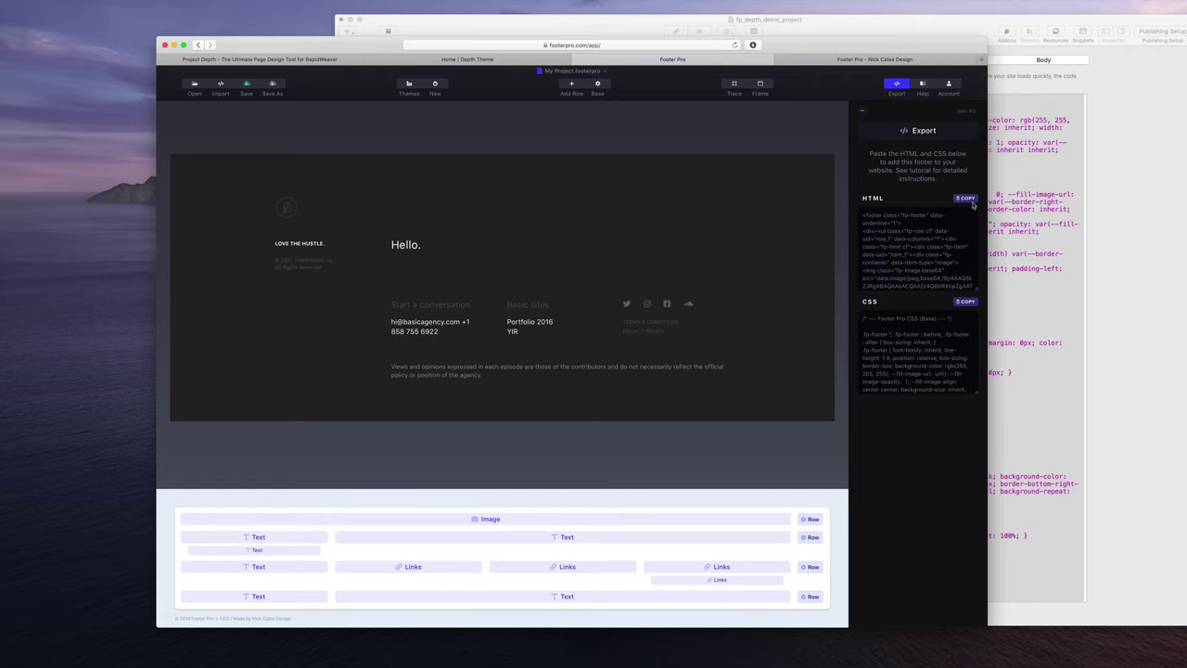
# Step: Copy the exported footer HTML and preview the Depth site's Home page in RapidWeaver
pyautogui.click(968, 199)
pyautogui.click(1053, 76)
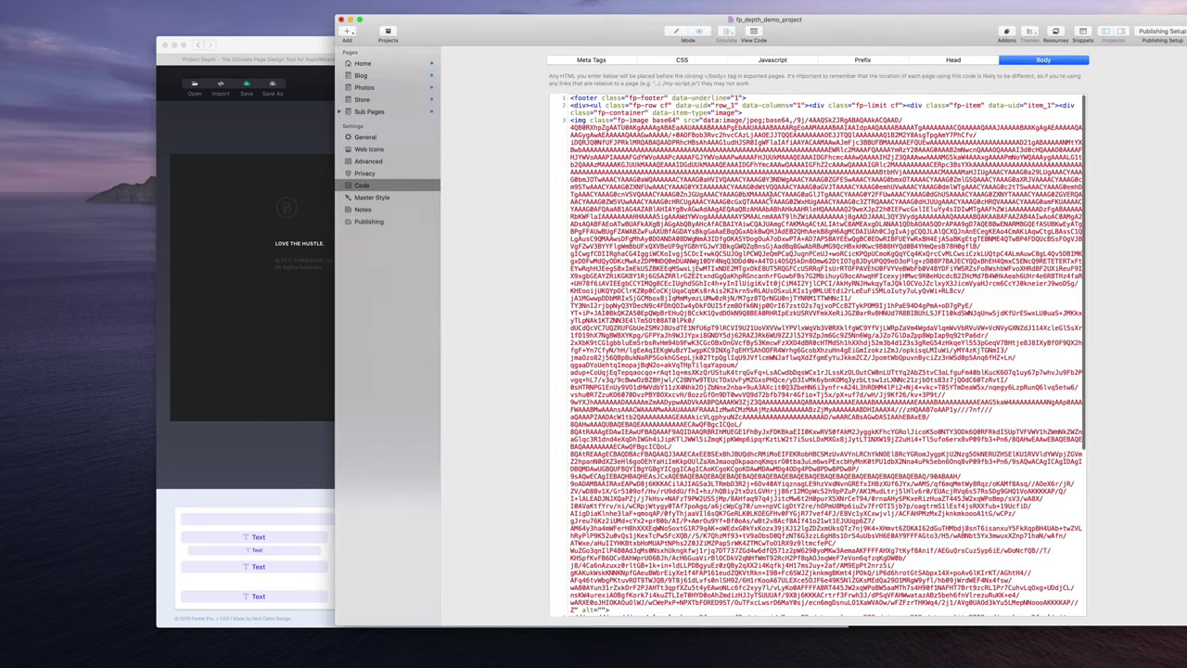
pyautogui.click(412, 64)
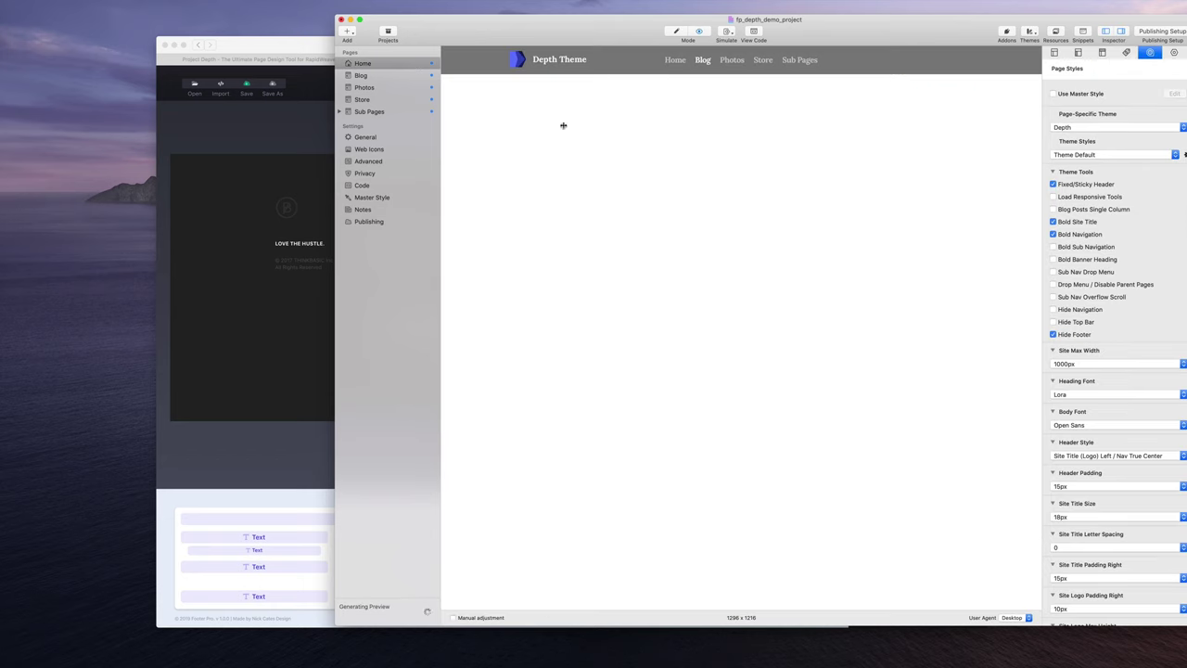
pyautogui.moveTo(584, 48); pyautogui.dragTo(489, 56)
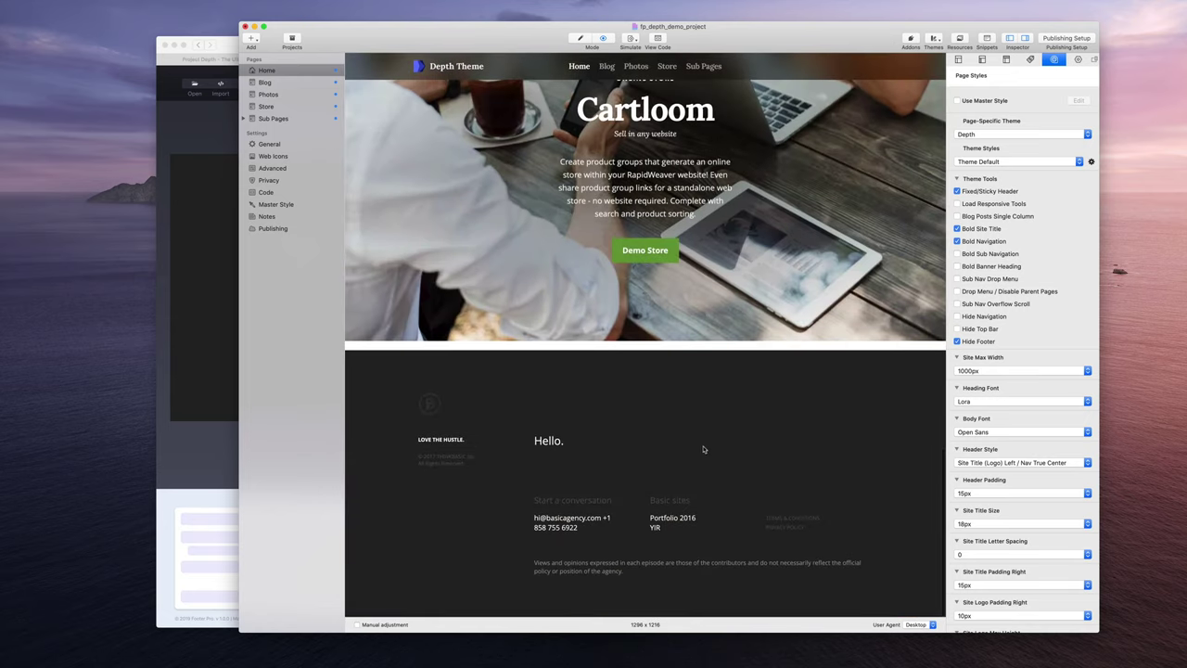
pyautogui.click(204, 281)
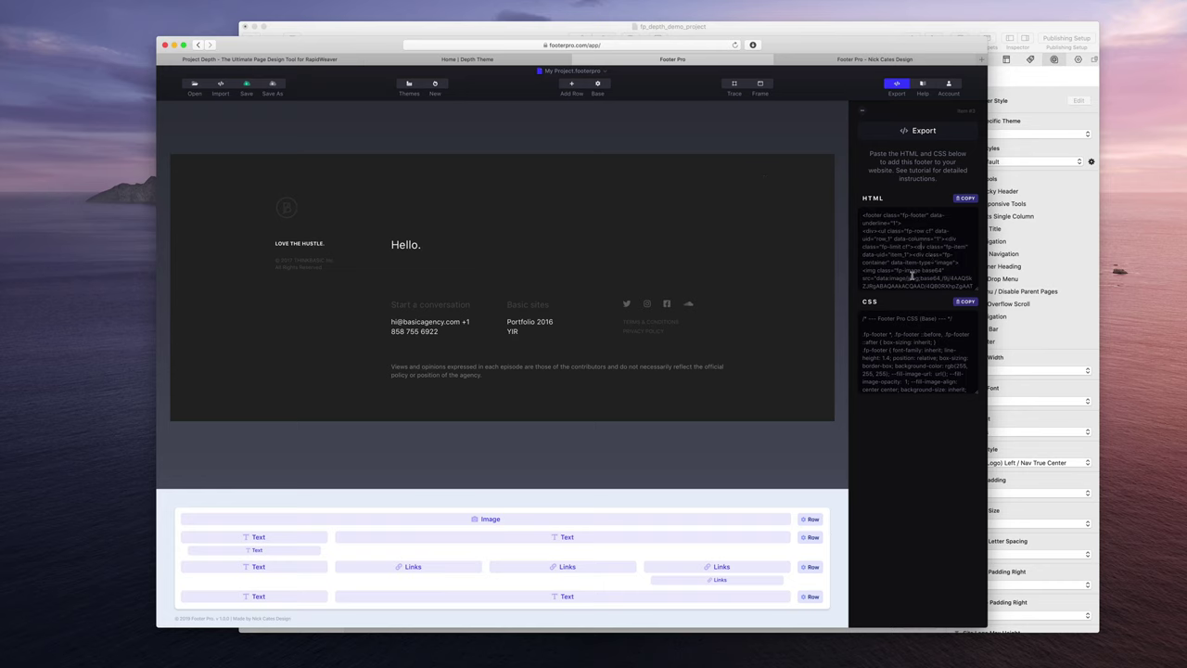
# Step: Show the Style settings of the second row's 'Hello.' text column in Footer Pro
pyautogui.click(1094, 246)
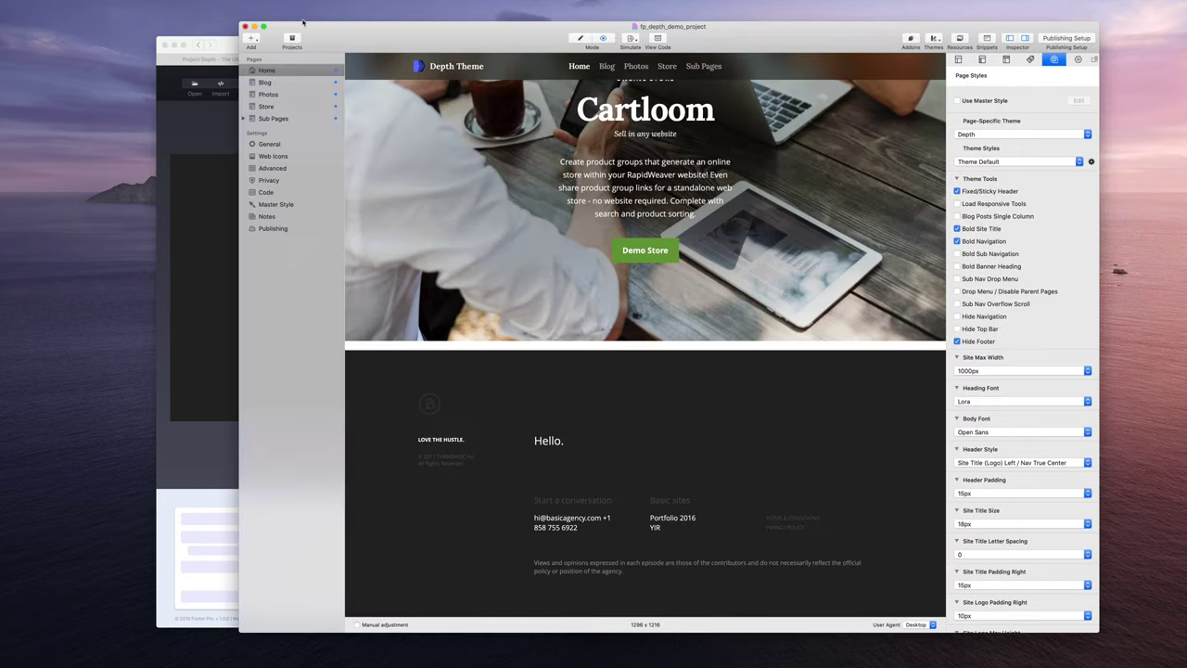
pyautogui.click(255, 27)
pyautogui.moveTo(309, 46); pyautogui.dragTo(364, 51)
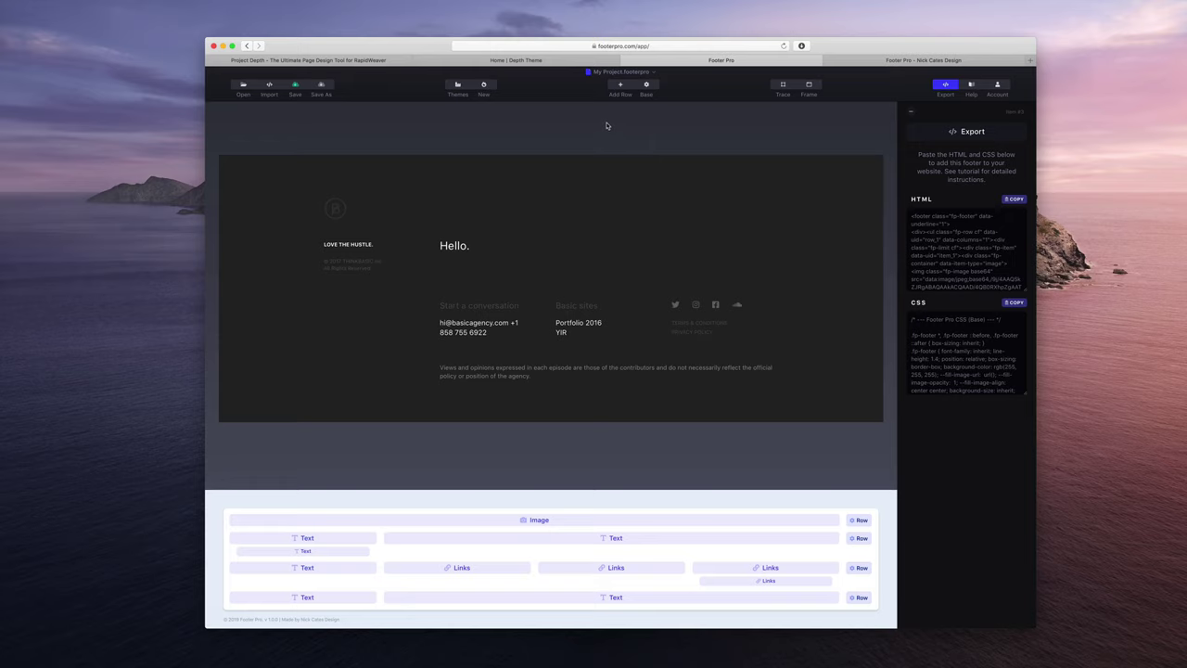
pyautogui.click(858, 538)
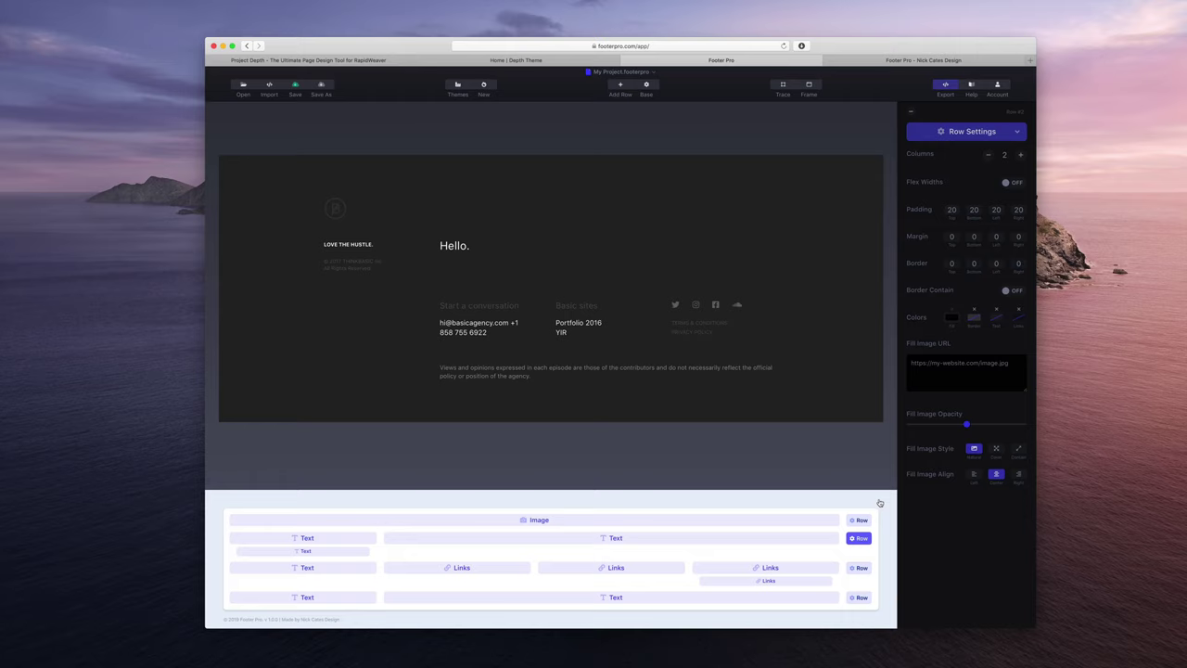
pyautogui.click(453, 240)
pyautogui.click(942, 157)
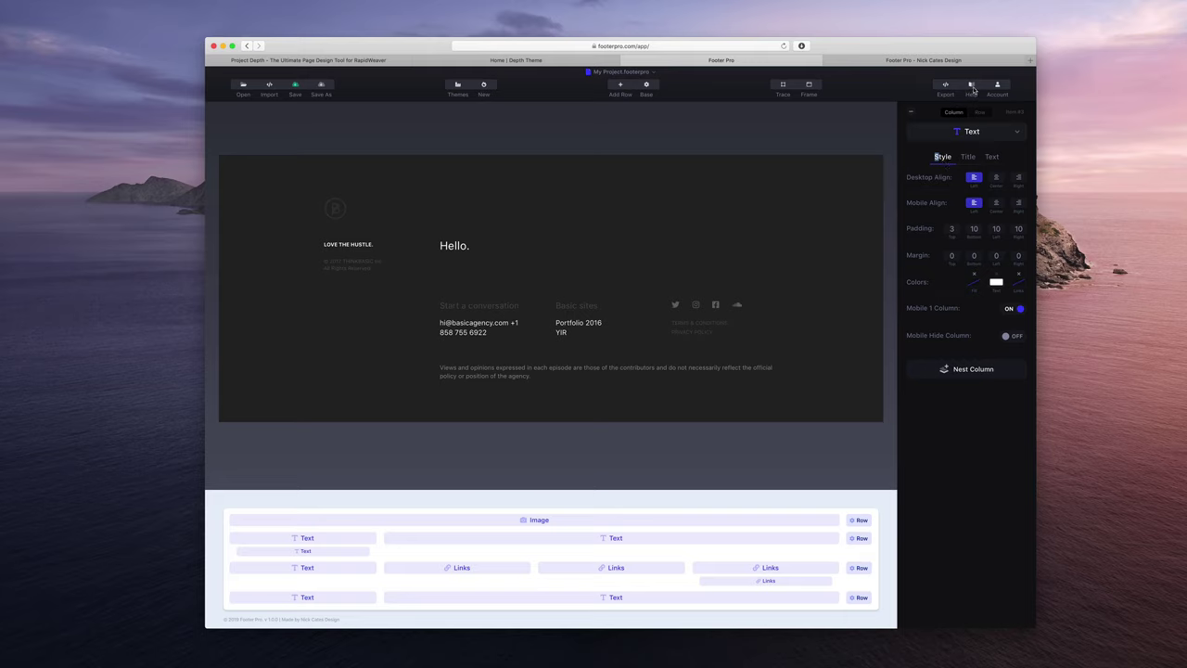
pyautogui.click(971, 86)
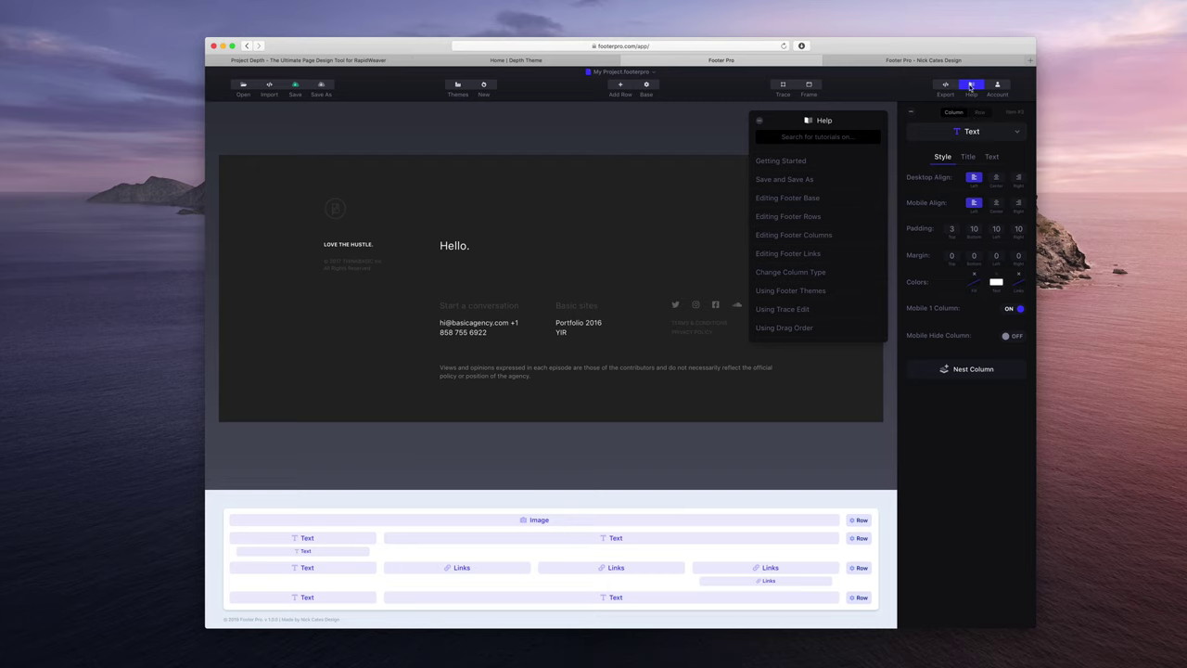
pyautogui.scroll(-1, 816, 185)
pyautogui.click(820, 137)
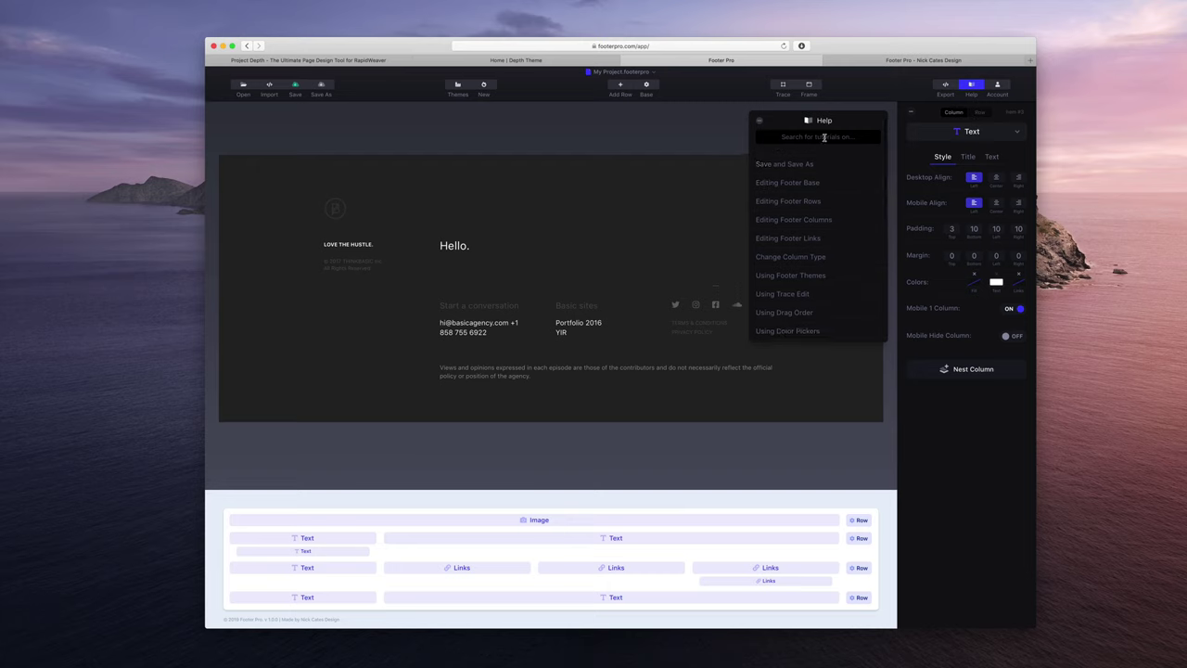
pyautogui.scroll(1, 824, 199)
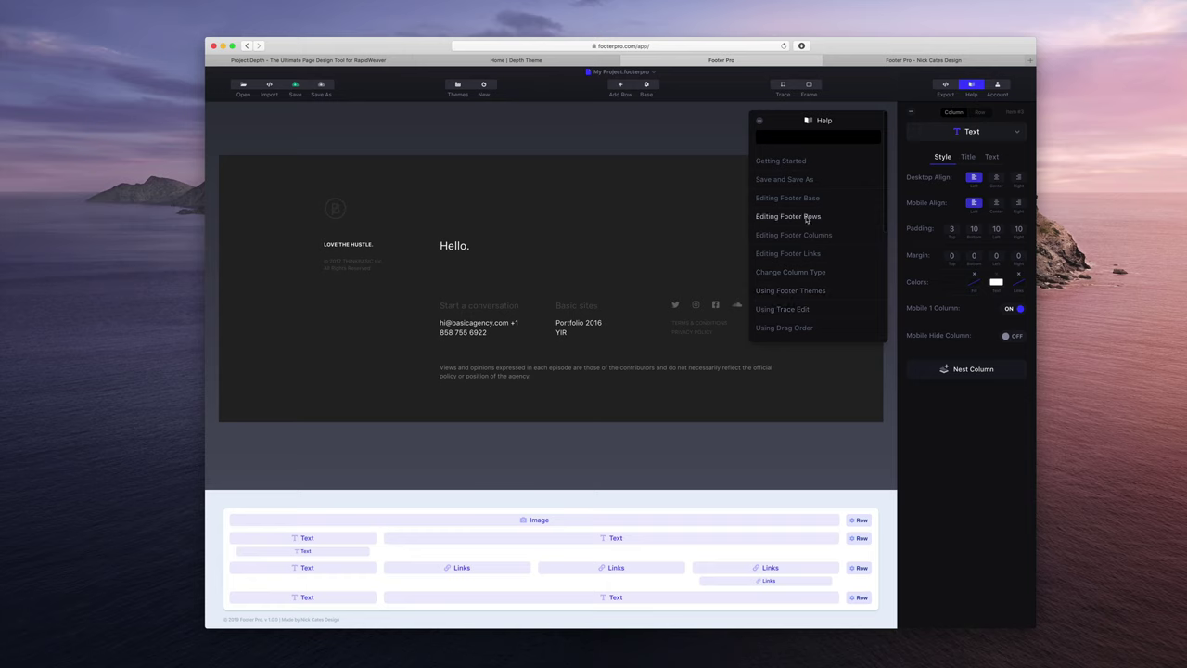
pyautogui.click(794, 239)
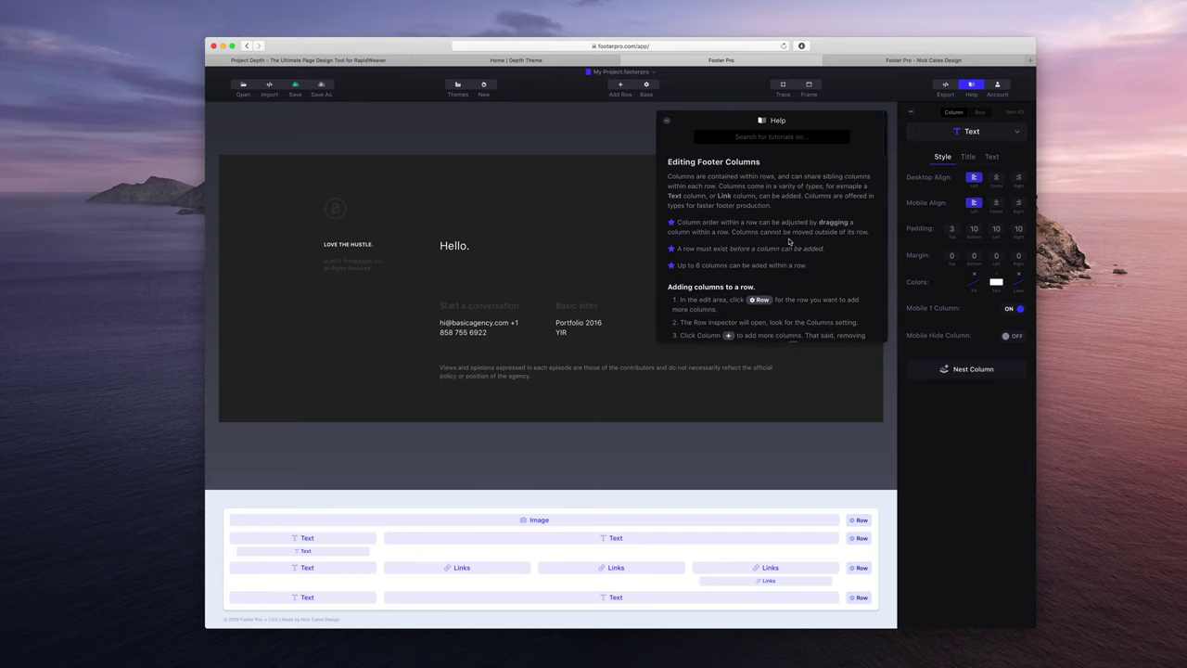
pyautogui.scroll(-10, 791, 241)
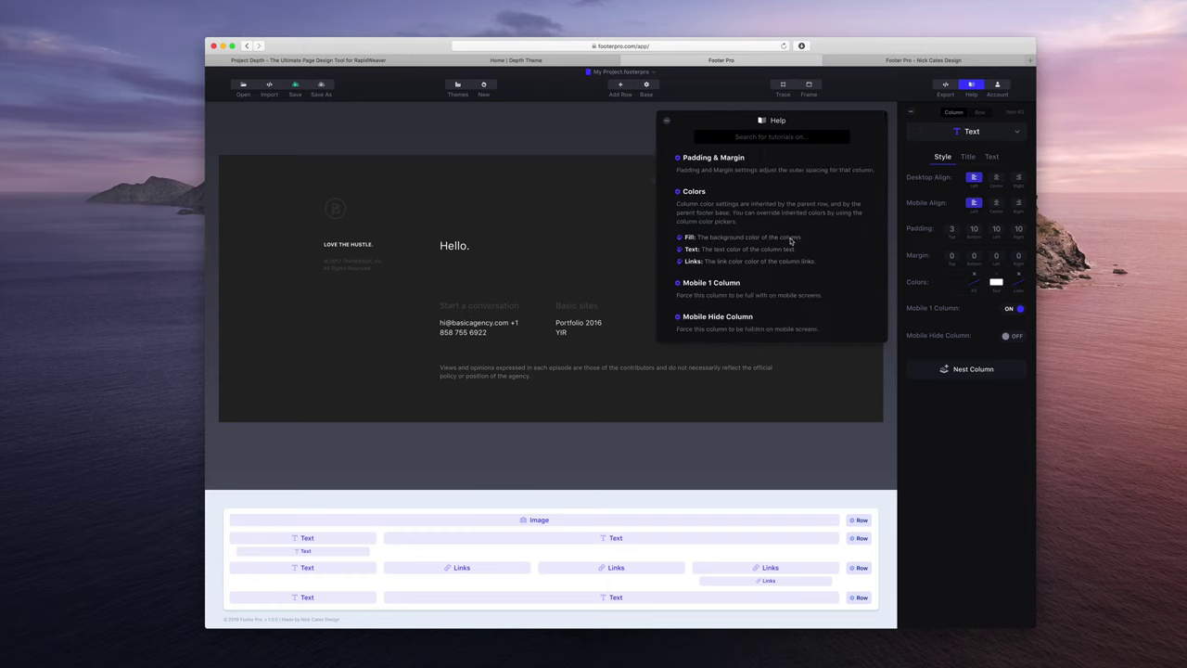
pyautogui.scroll(10, 791, 241)
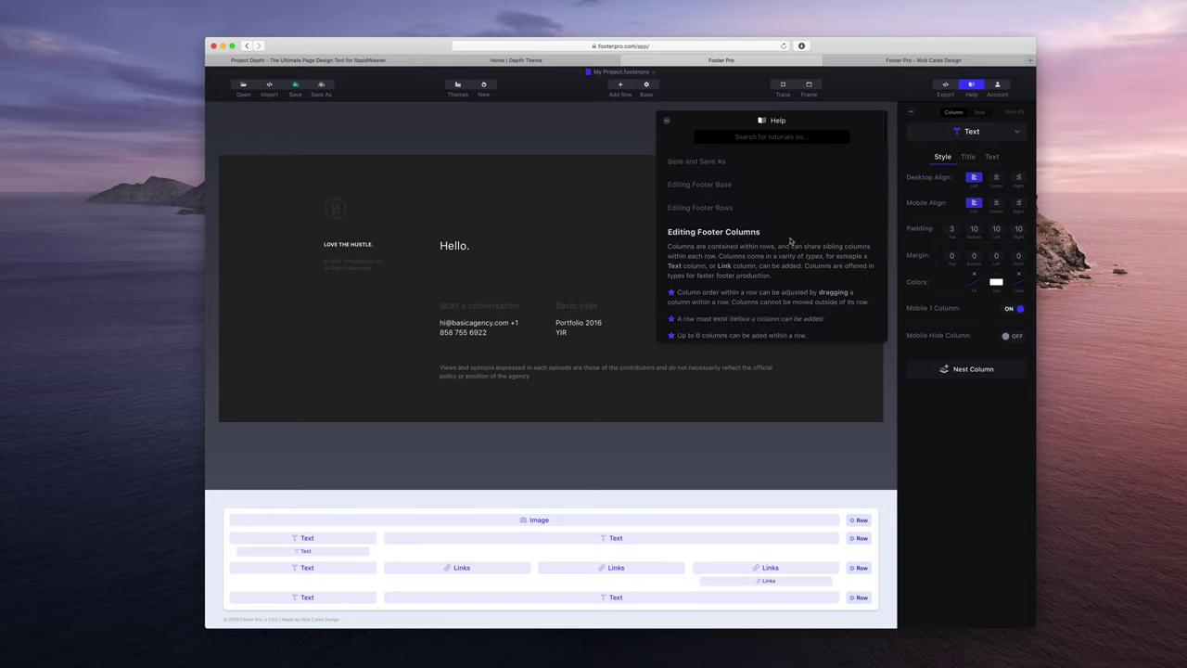
pyautogui.click(664, 123)
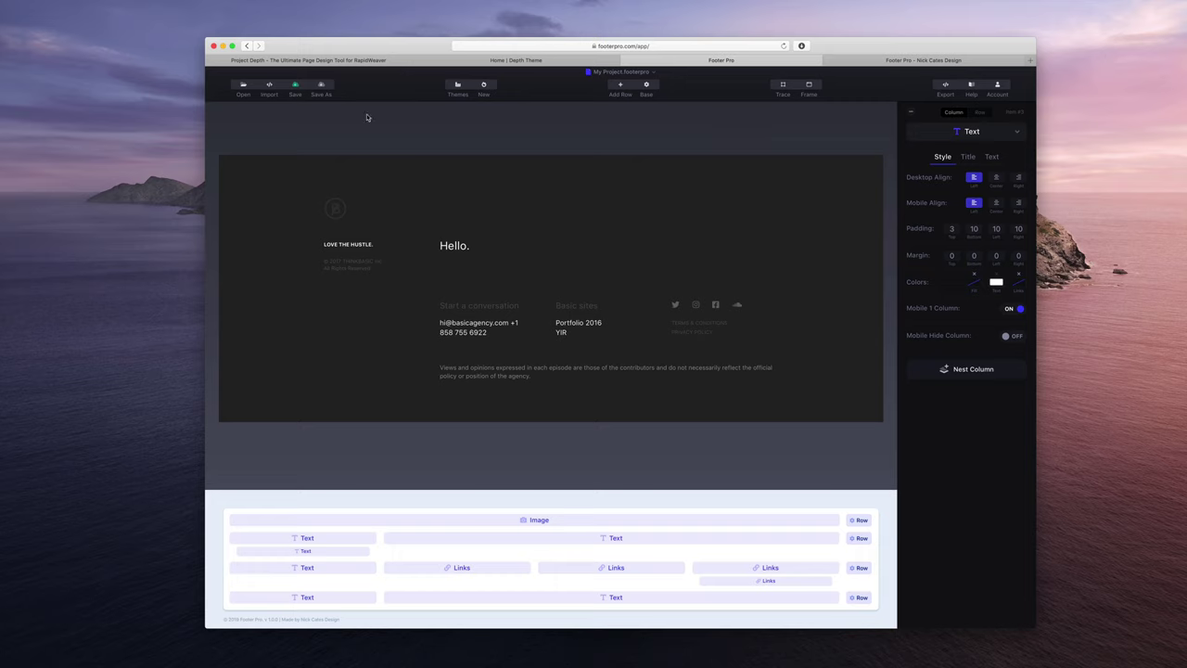
# Step: Browse the Premium footer themes, try the website frame preview, and view the Import panel
pyautogui.click(460, 87)
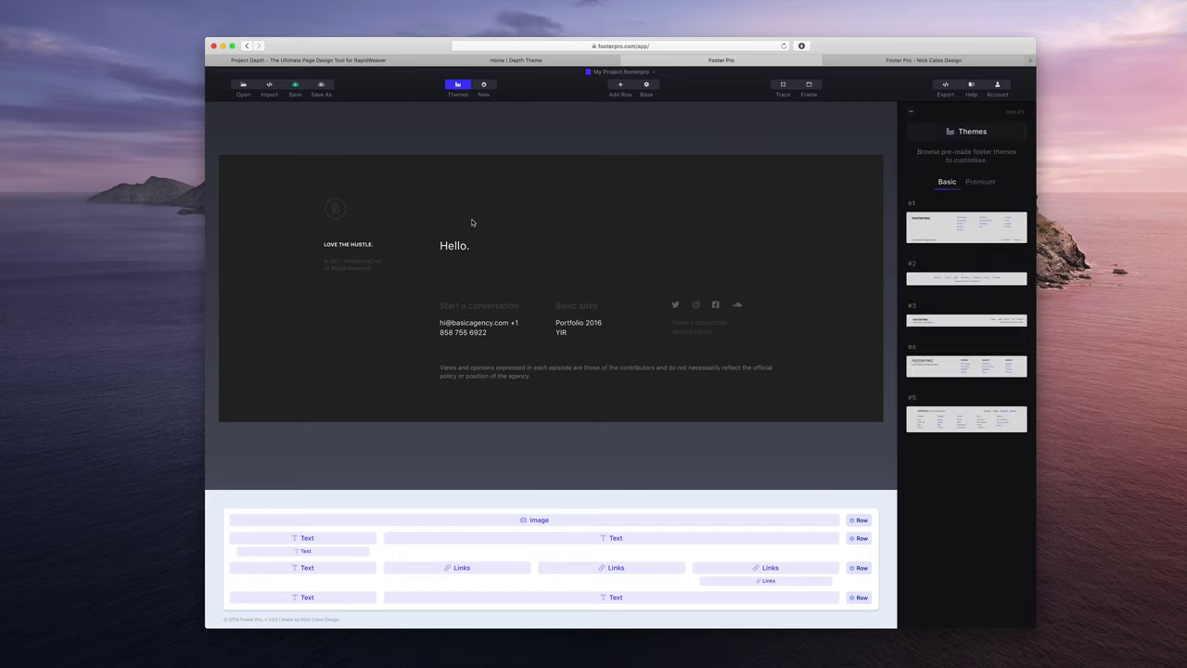
pyautogui.click(976, 181)
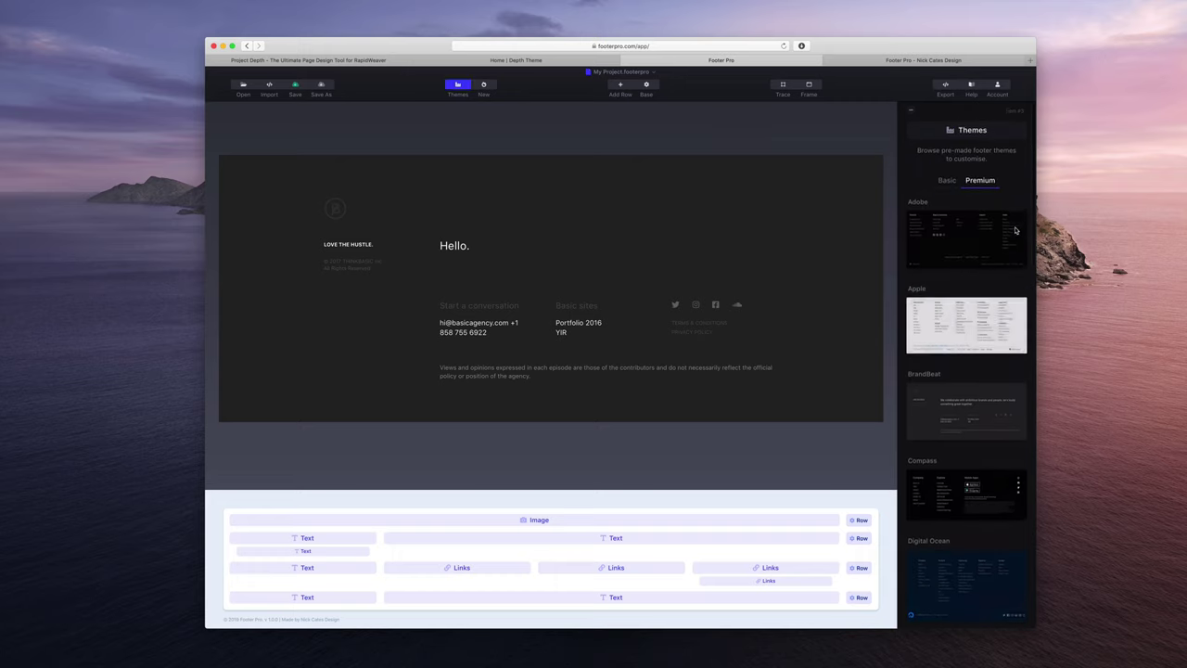
pyautogui.scroll(-5, 952, 240)
pyautogui.scroll(5, 951, 240)
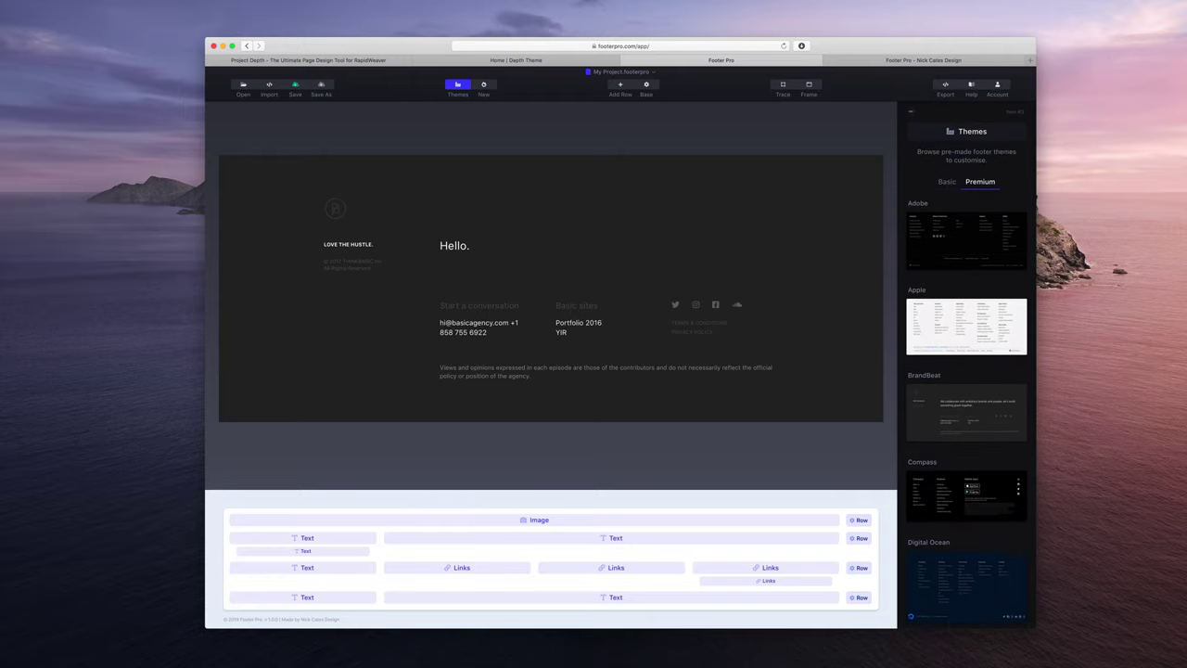
pyautogui.click(809, 87)
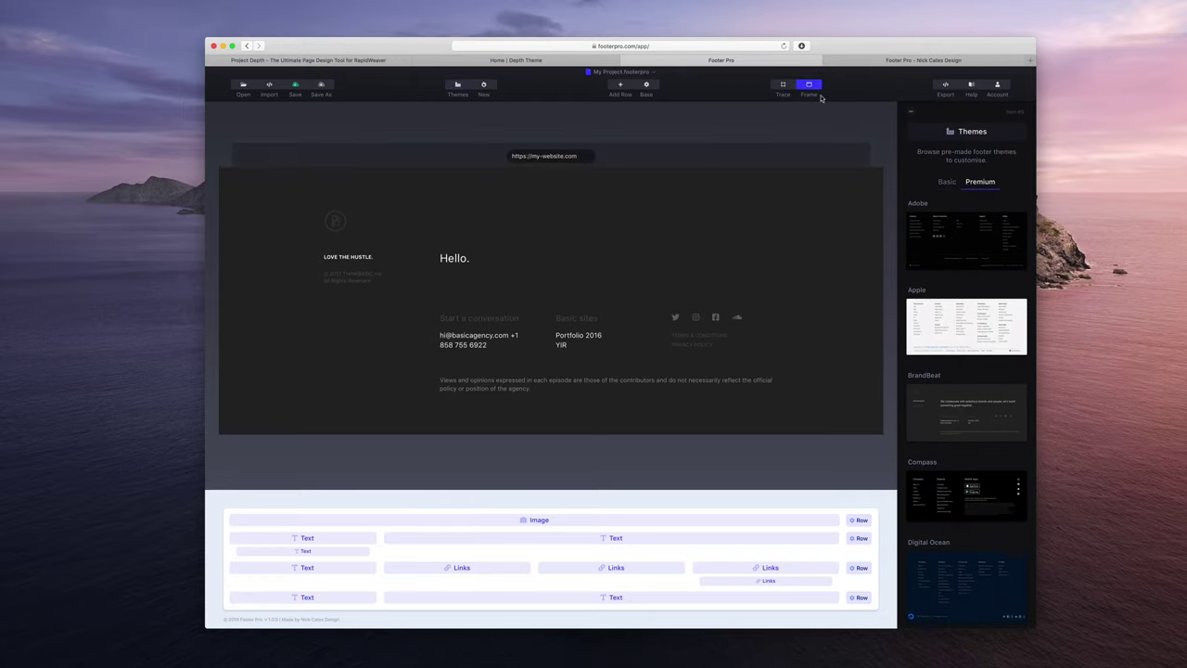
pyautogui.click(269, 88)
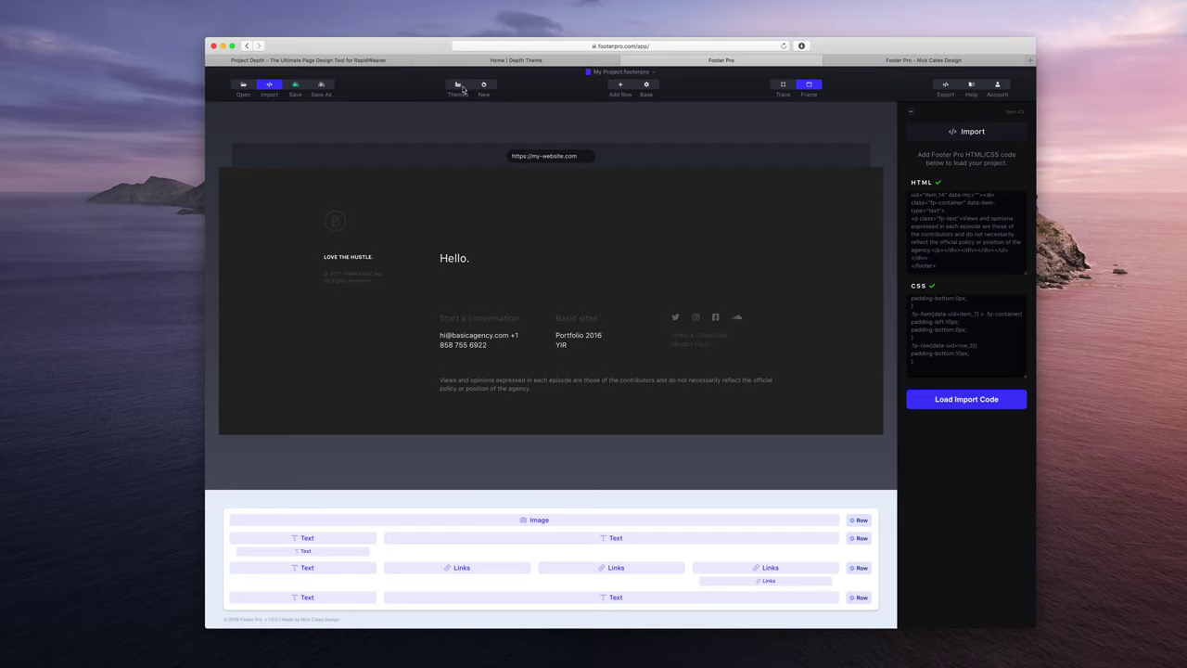
pyautogui.click(809, 85)
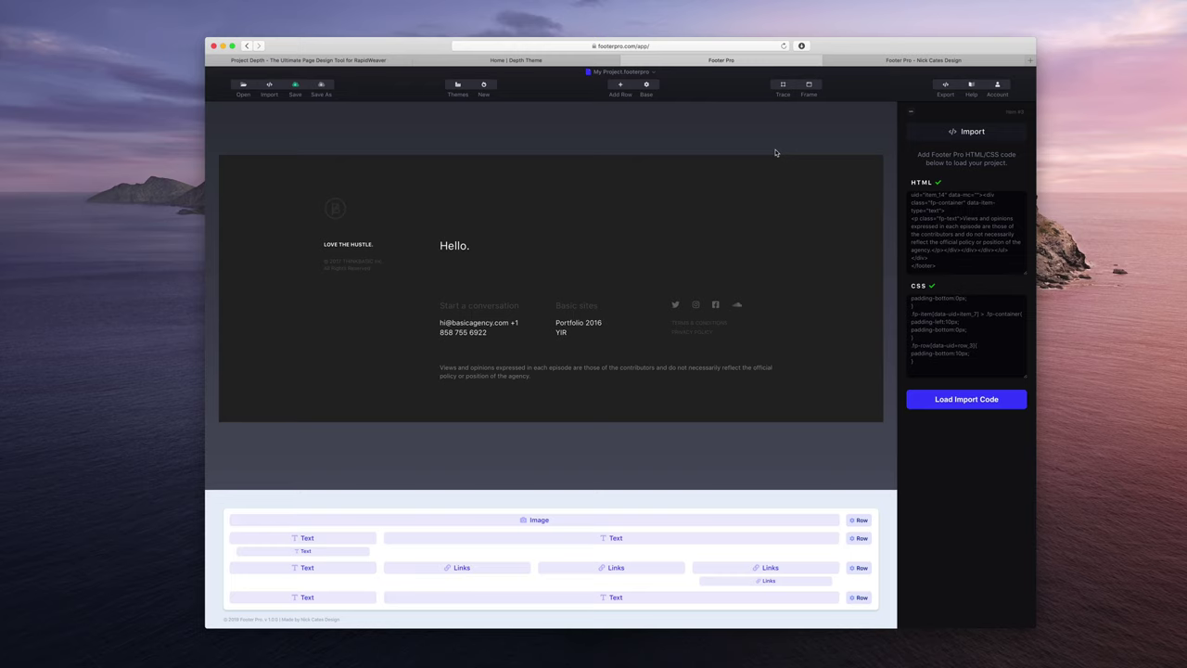
# Step: Open the Footer Pro product website and scroll to its Global Hotkey feature
pyautogui.click(900, 61)
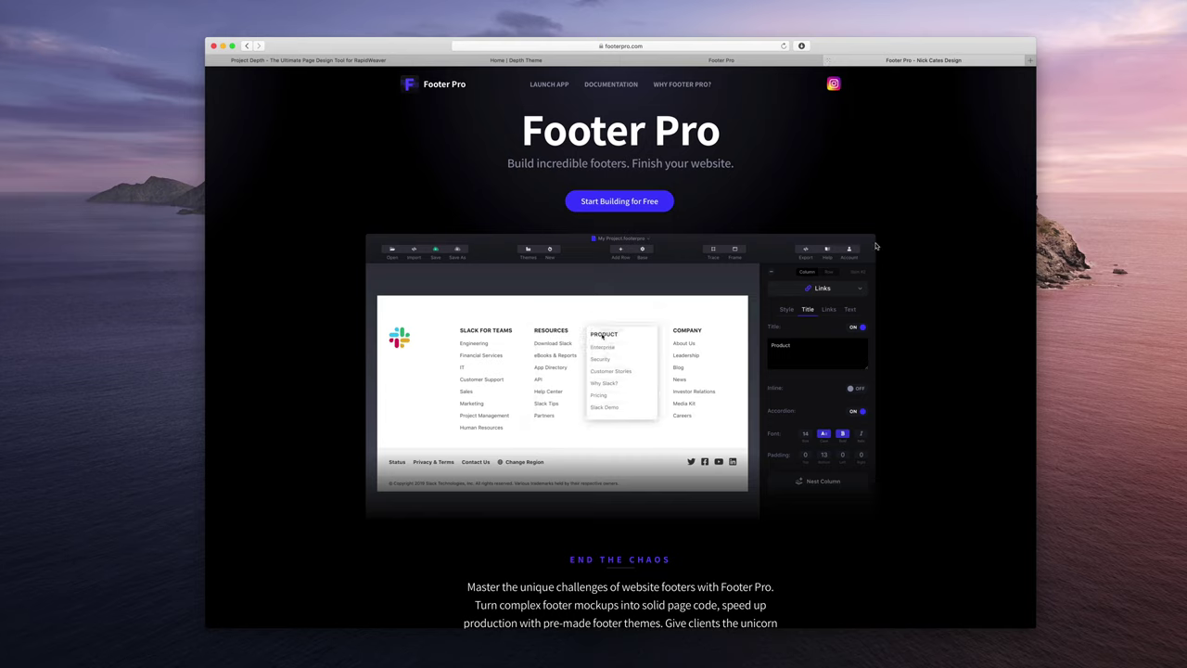
pyautogui.scroll(-10, 877, 246)
pyautogui.scroll(-6, 876, 246)
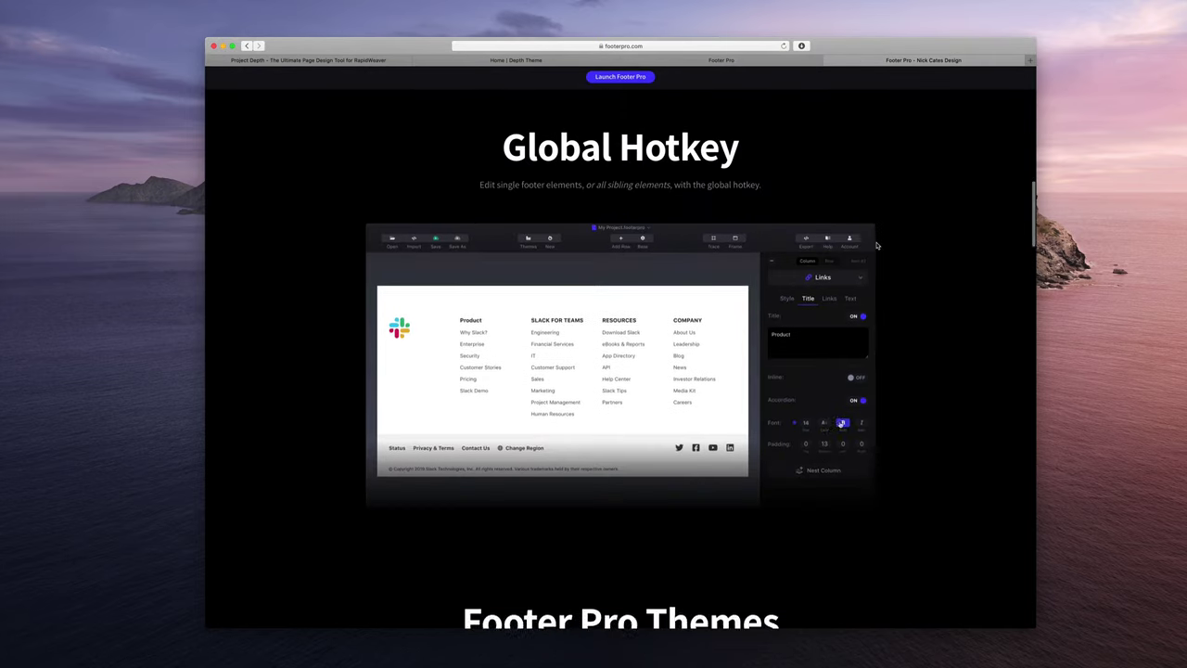